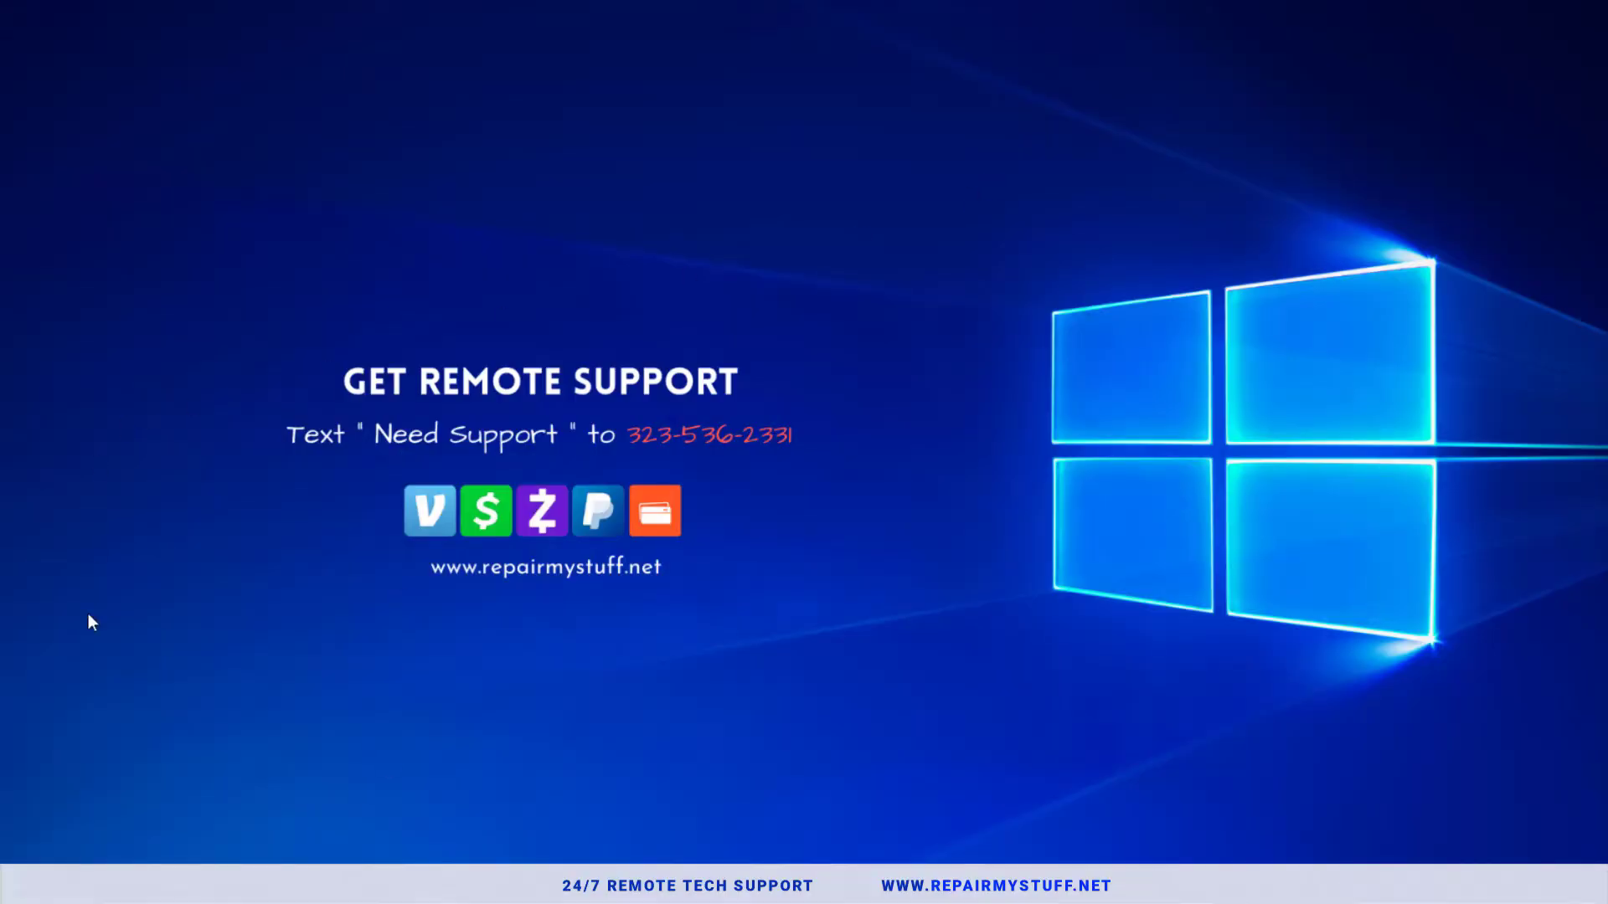
Open Settings from Windows search and go to the Update & Security > Recovery page.
key(super)
text(setting)
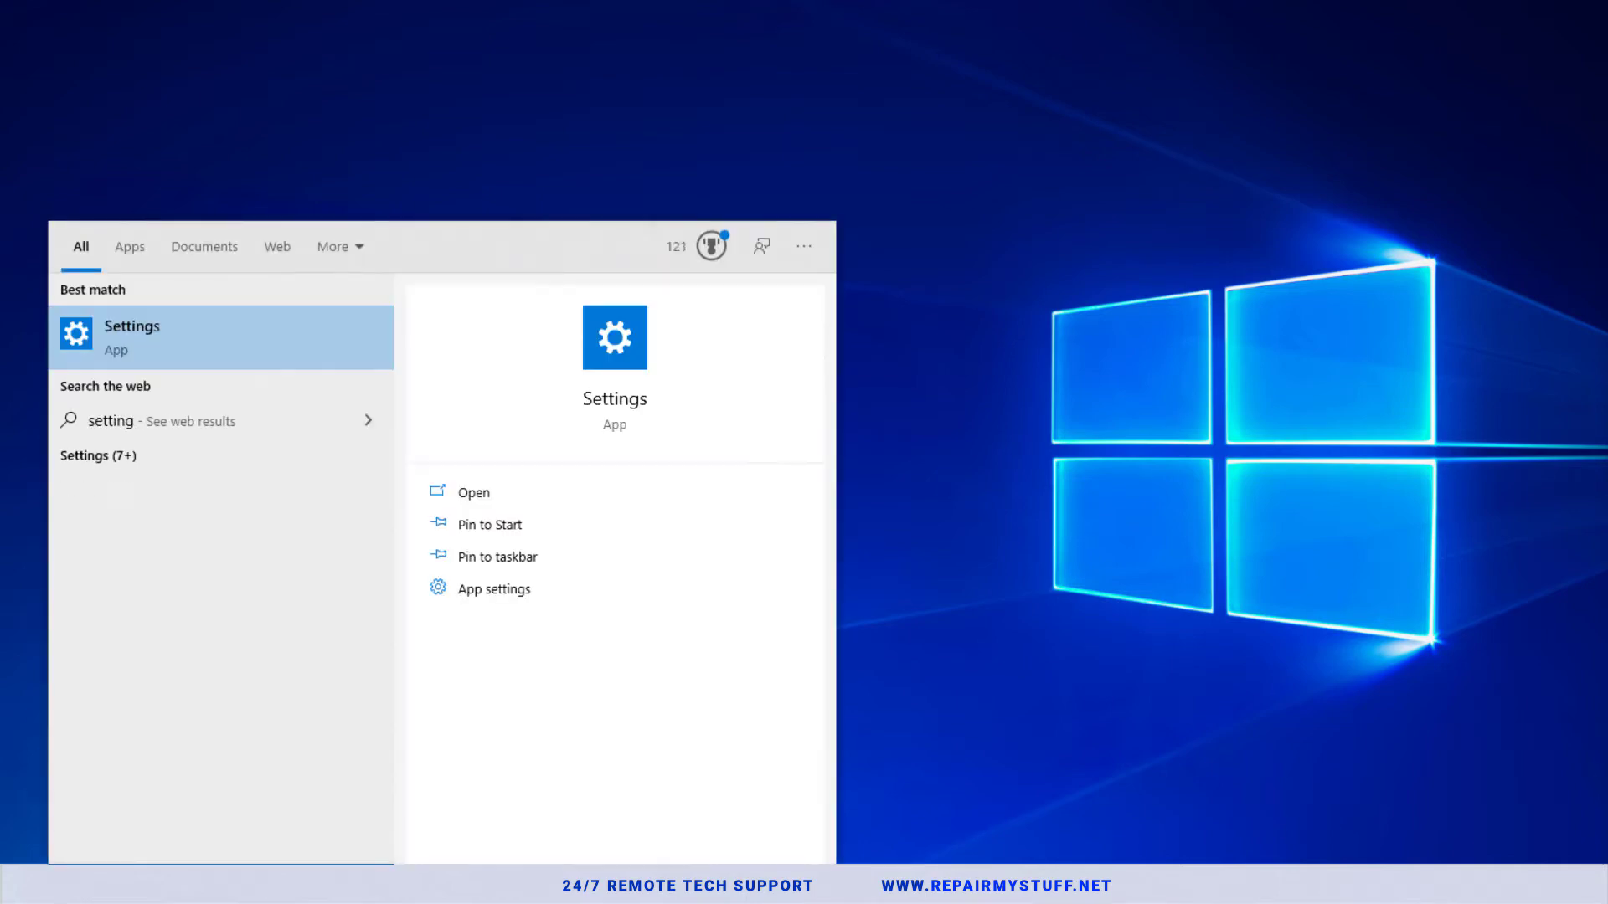
key(Return)
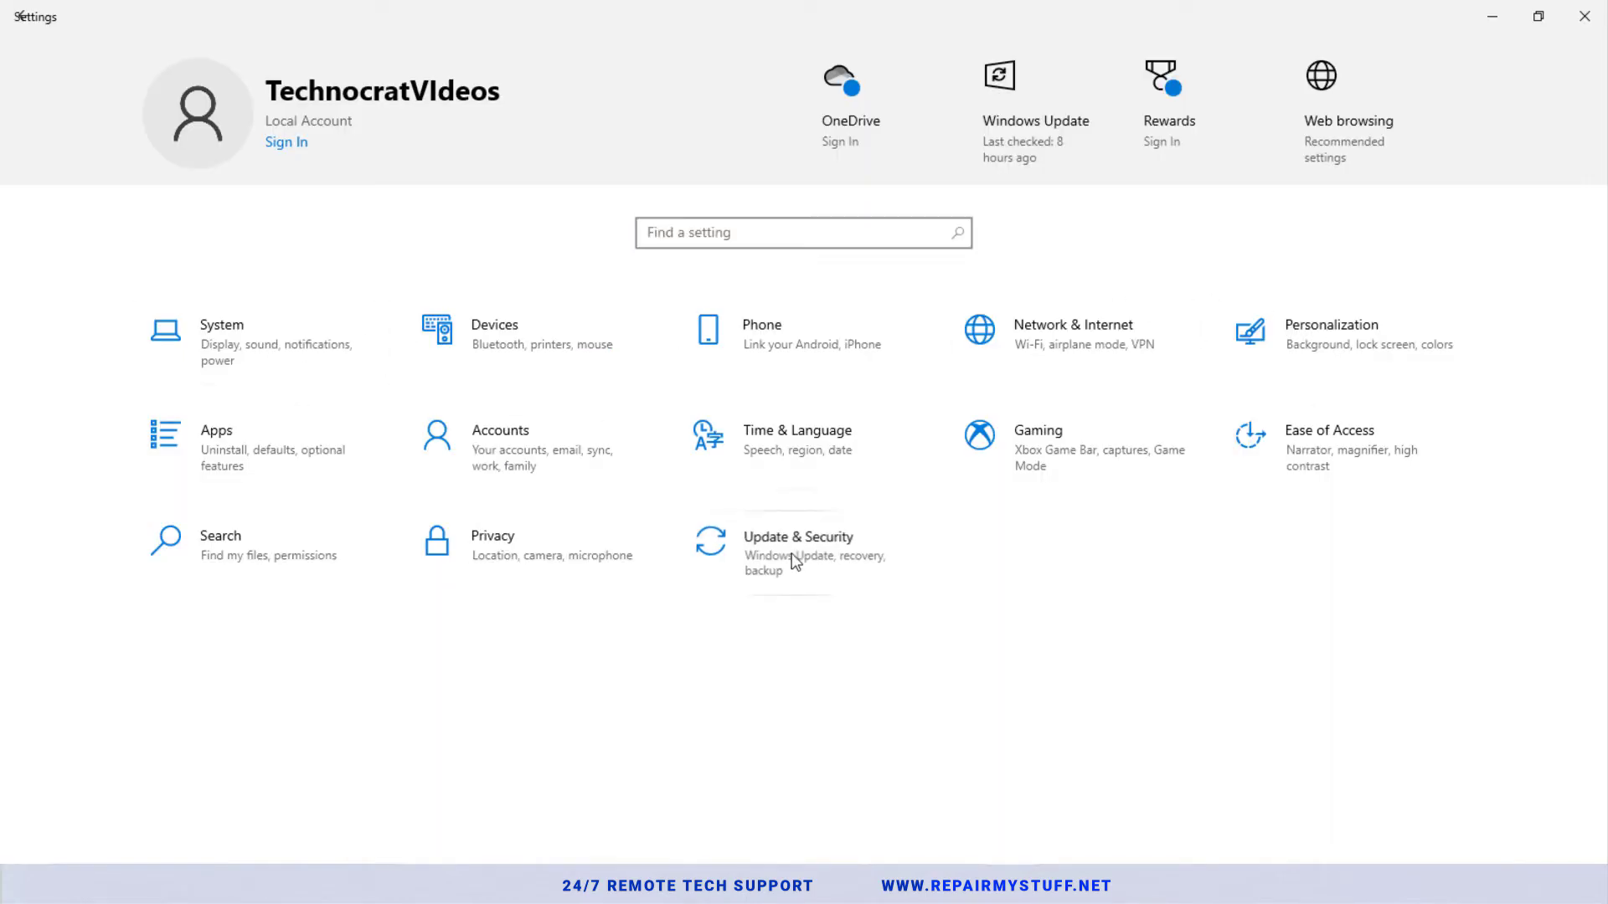
click(703, 553)
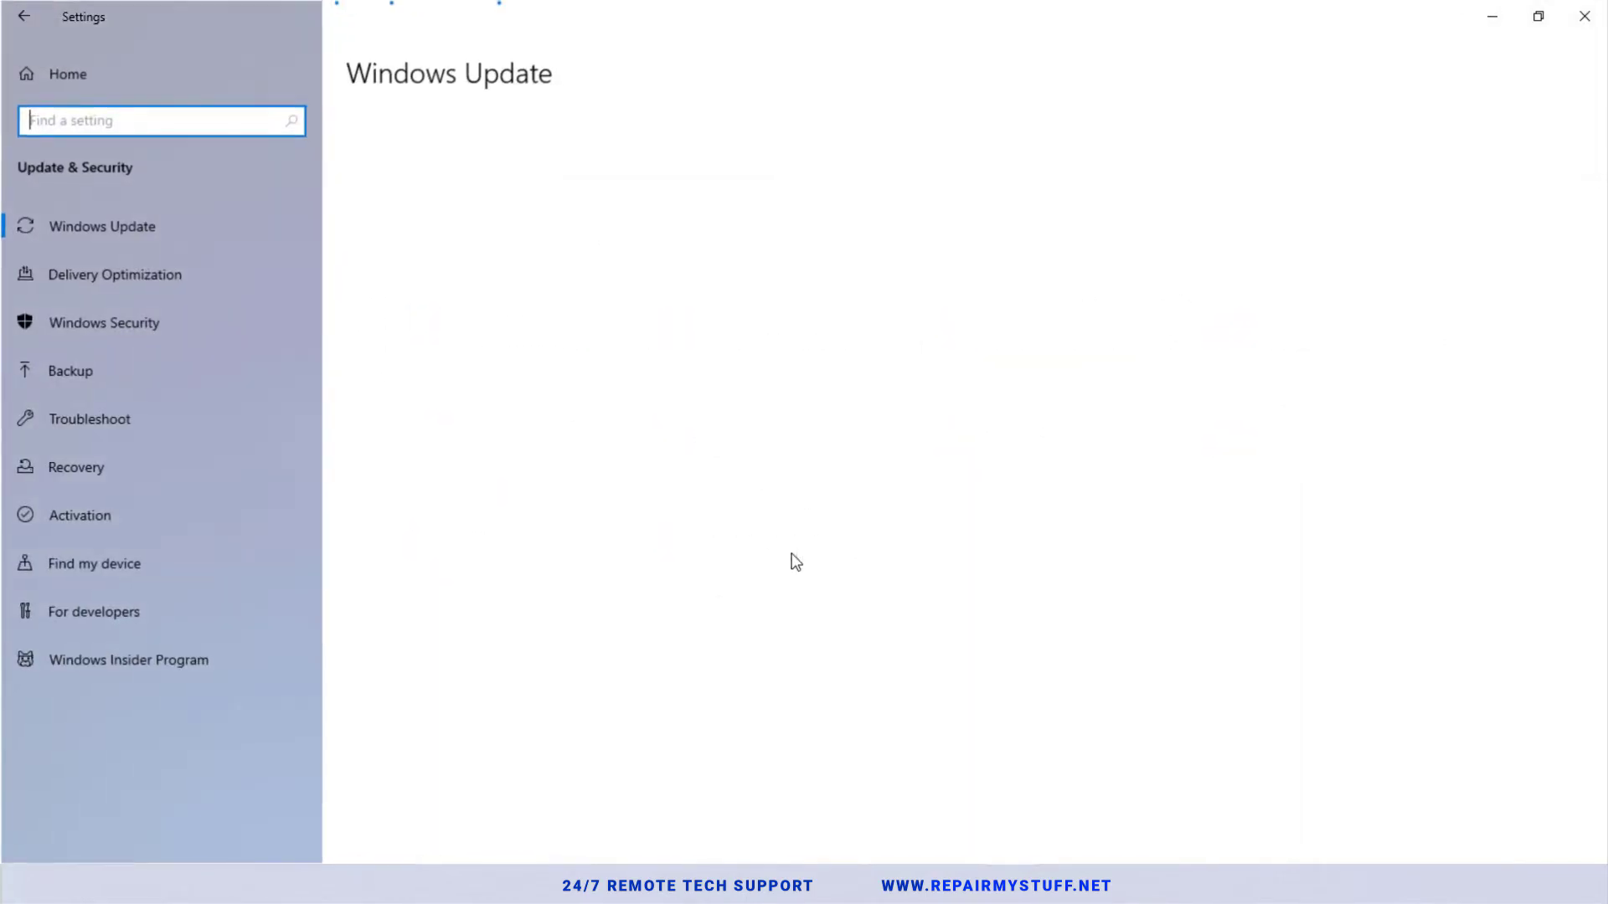
click(75, 463)
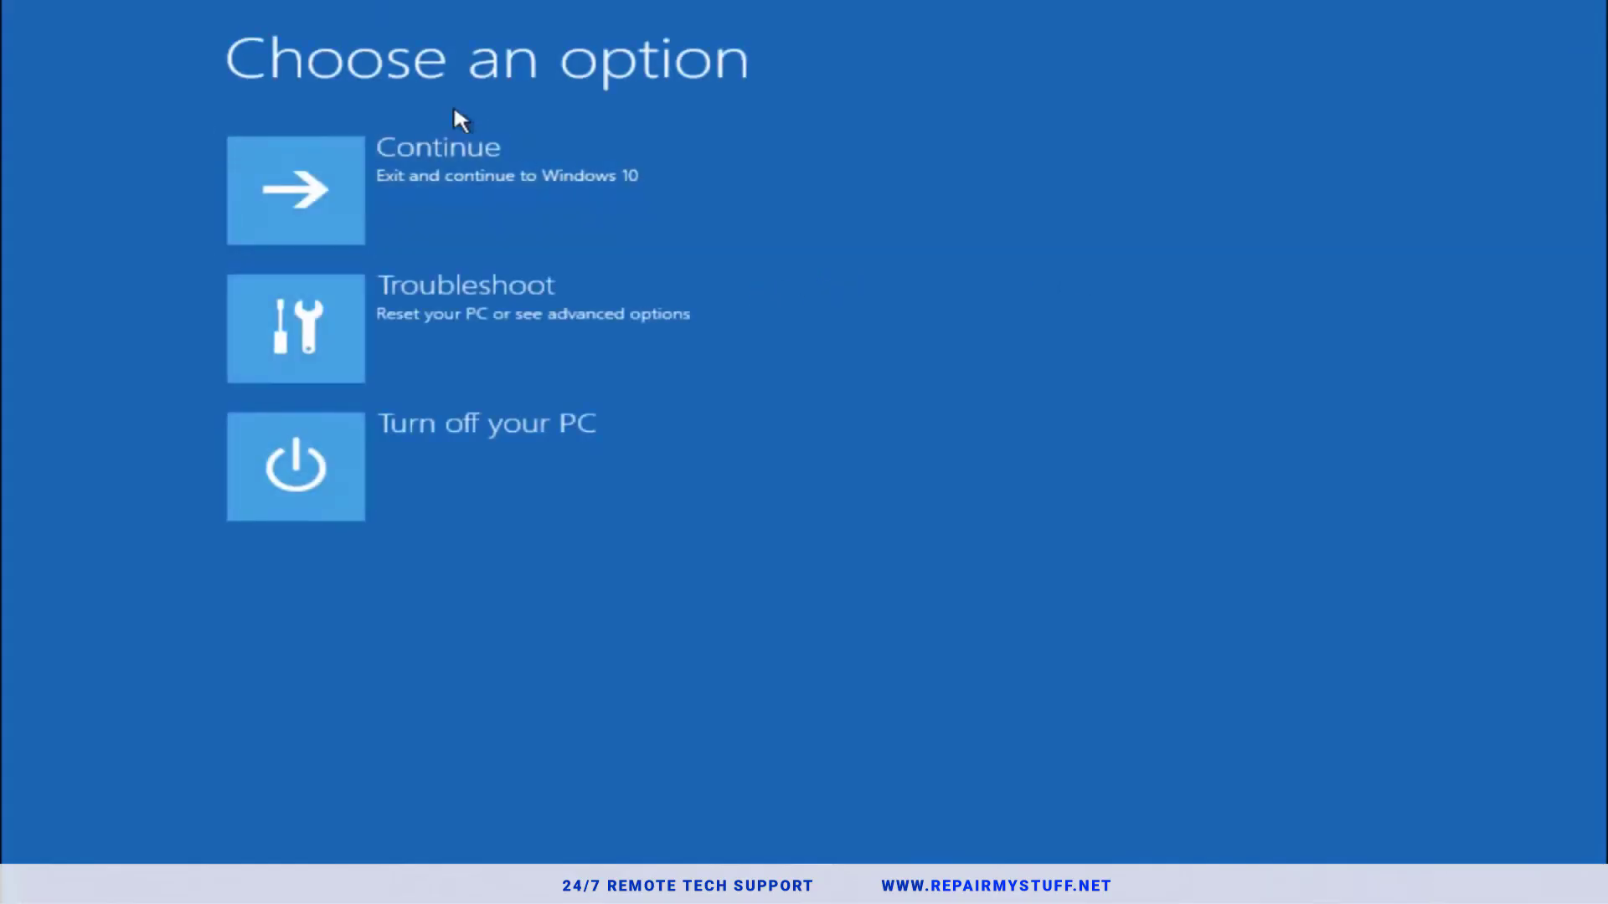
Launch System Restore through Troubleshoot > Advanced options.
click(336, 315)
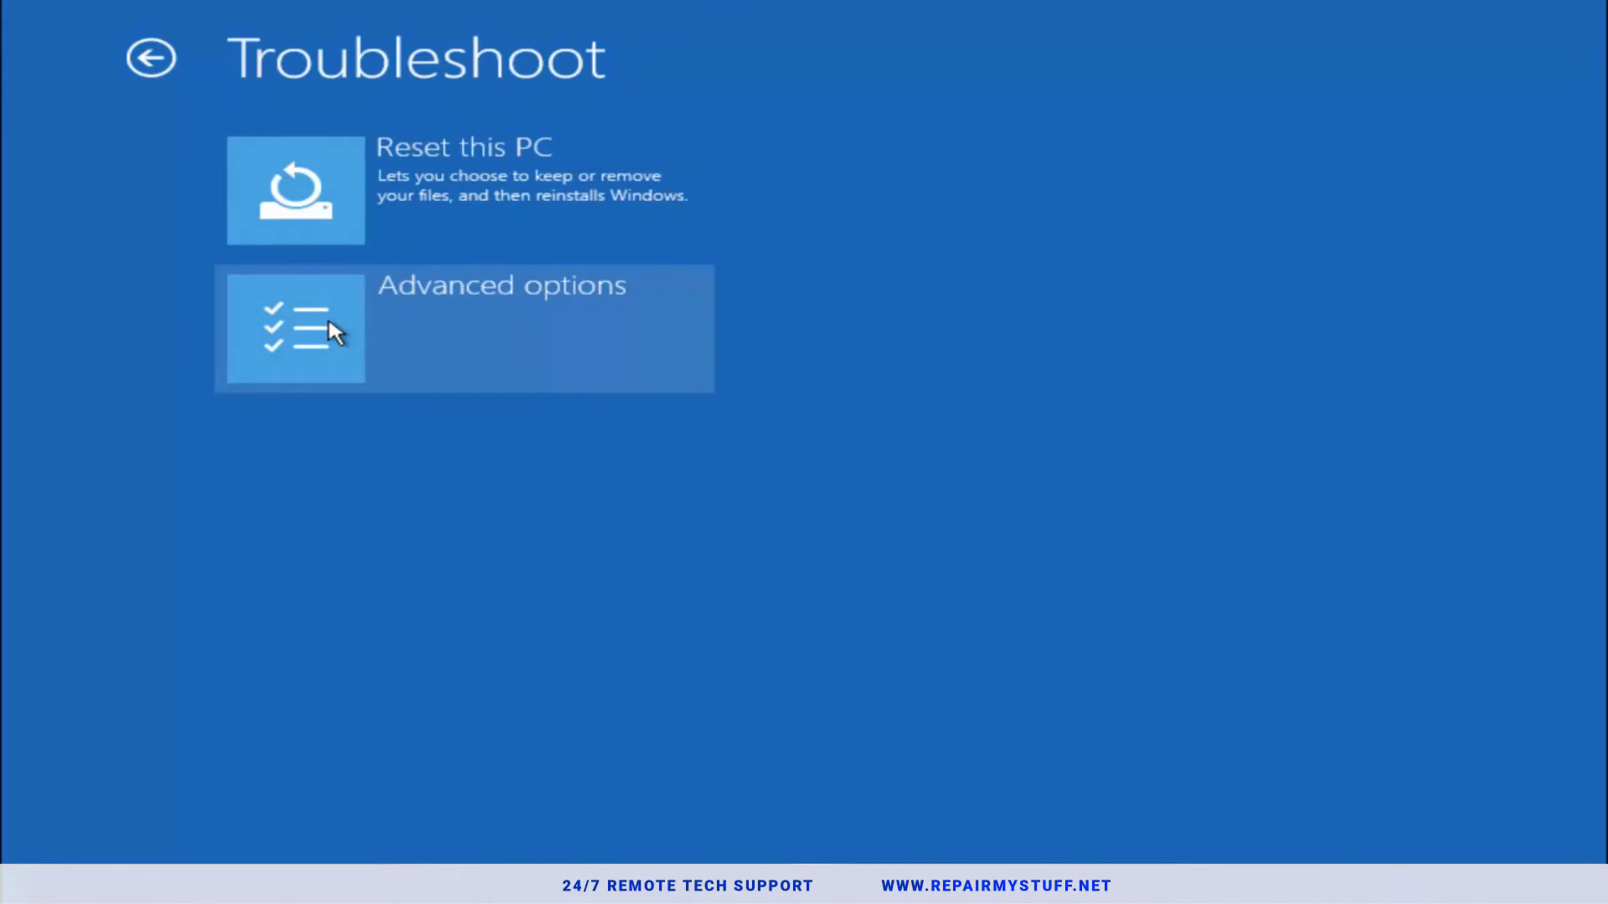
click(361, 336)
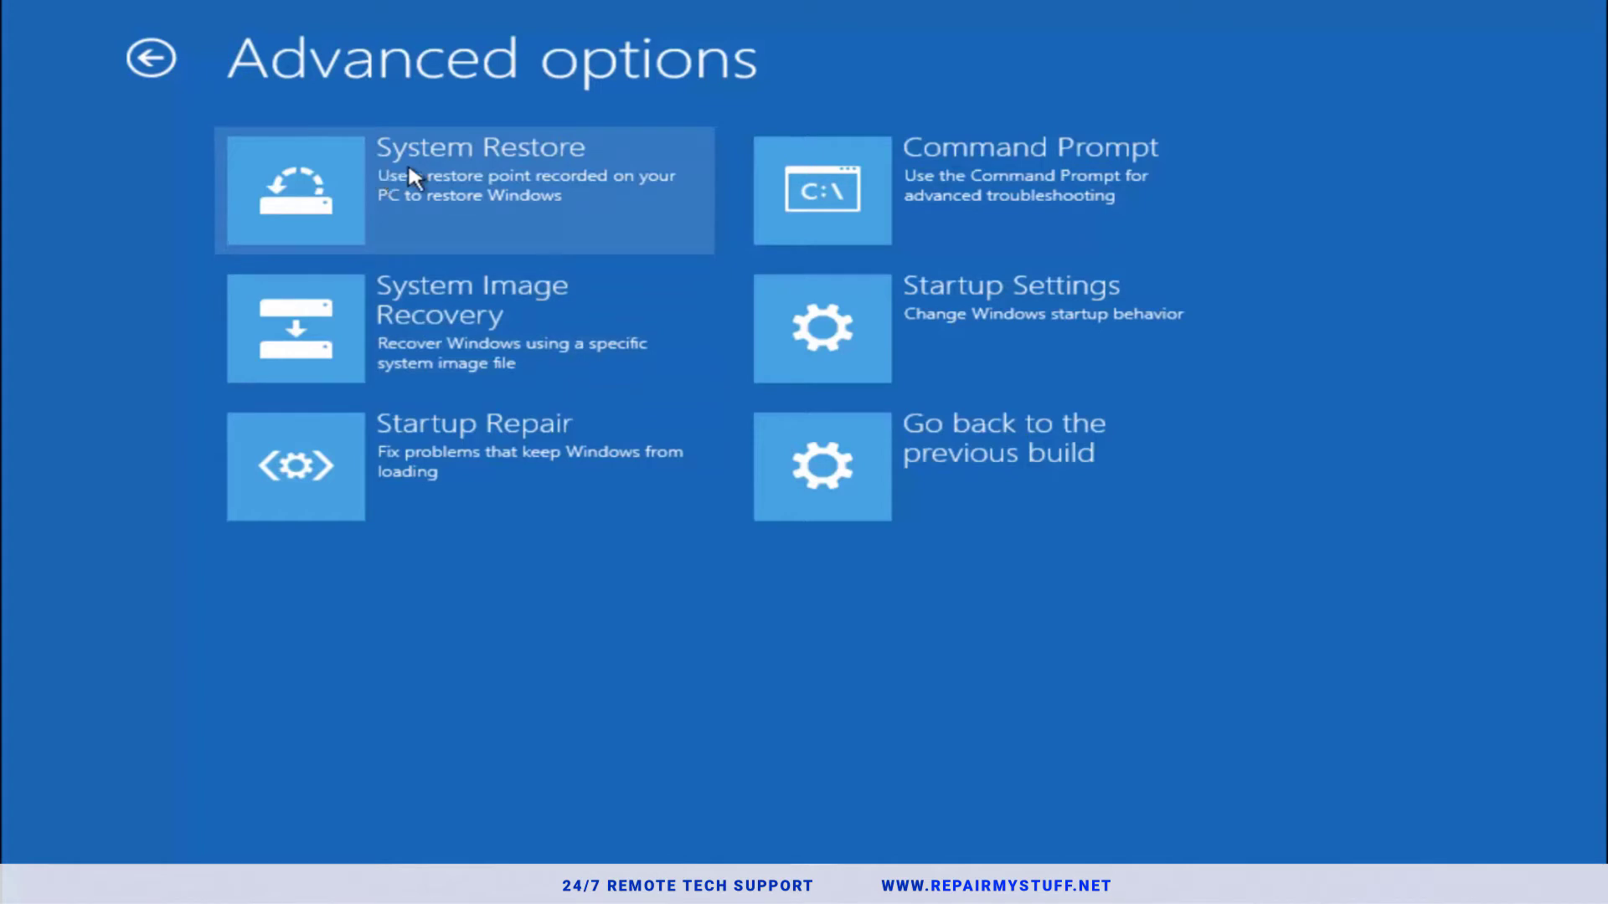
click(462, 191)
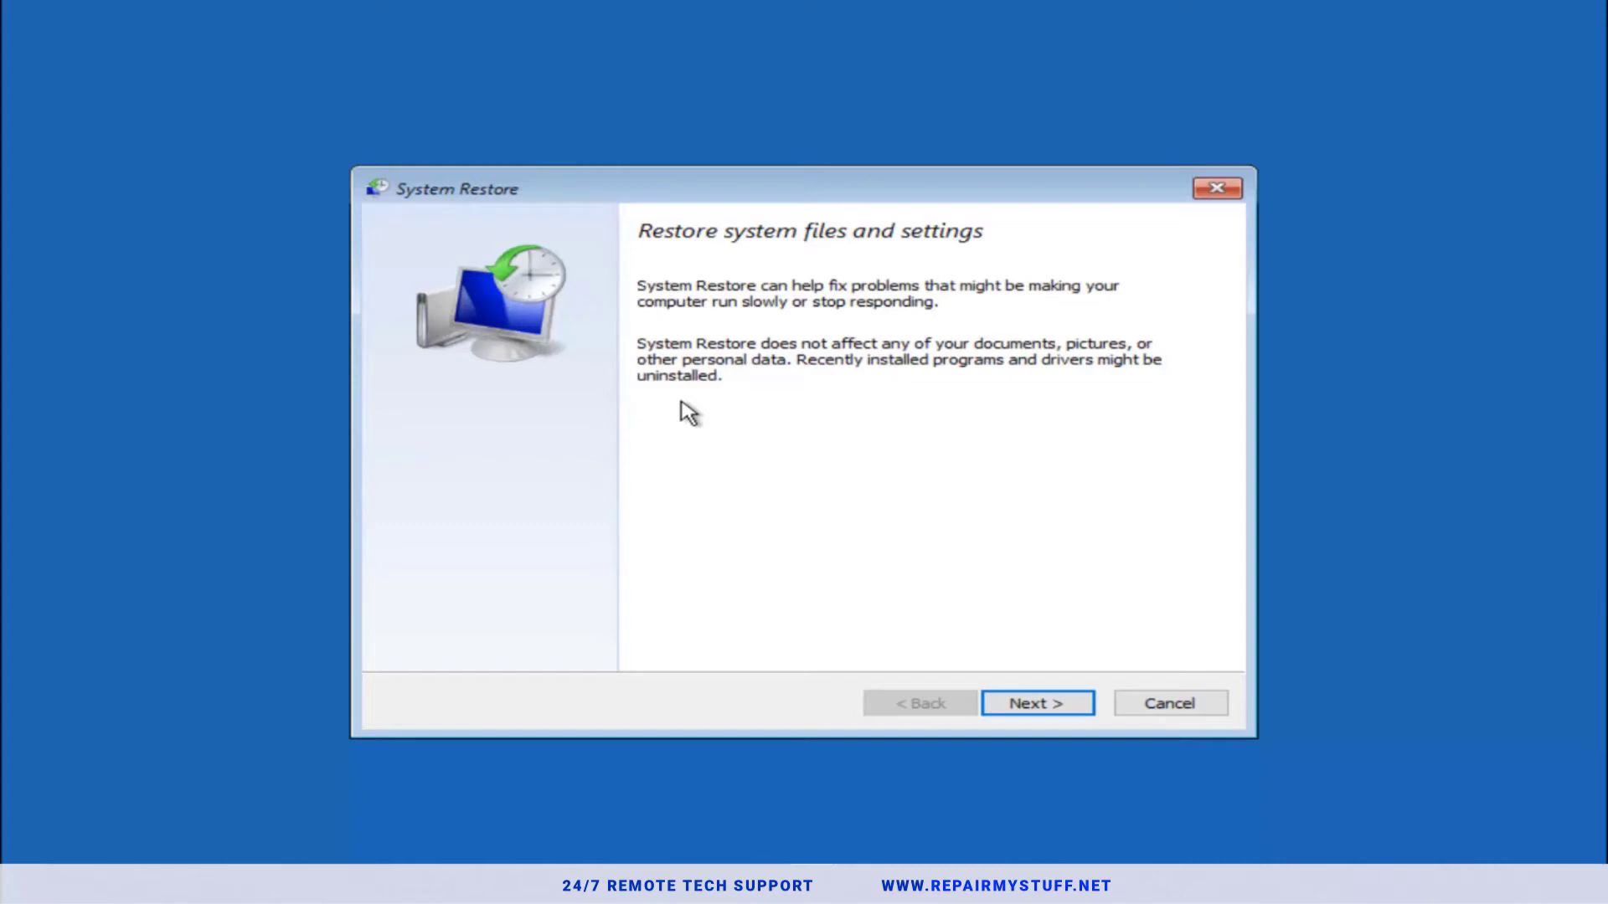
Select the 10/5/2016 'before update' restore point and continue to its confirmation page.
click(1037, 710)
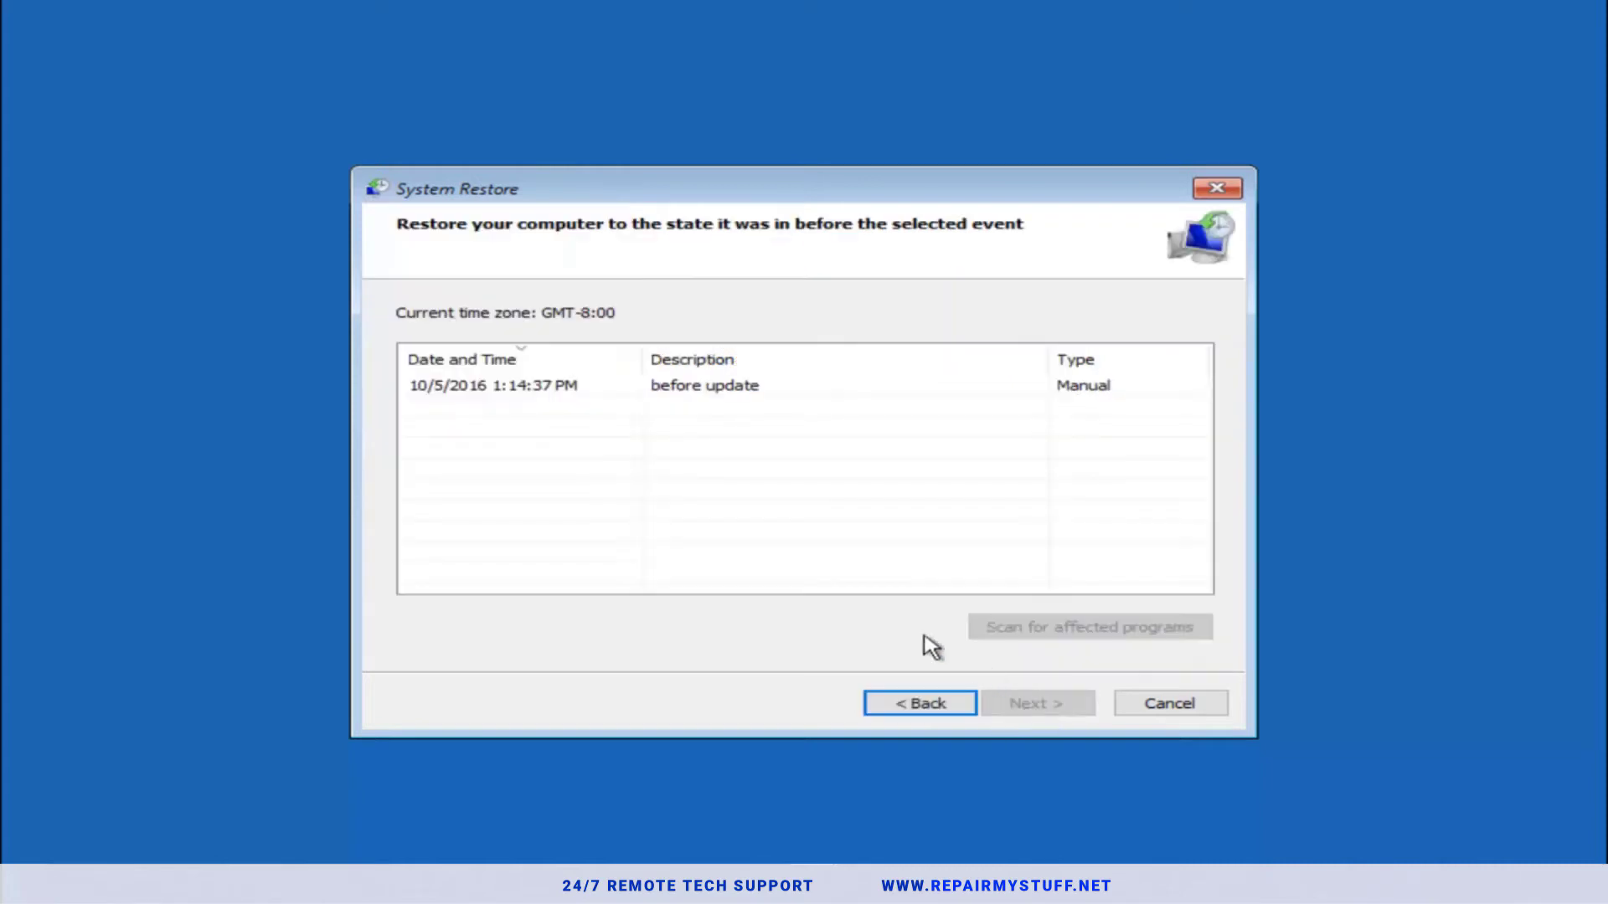
click(479, 392)
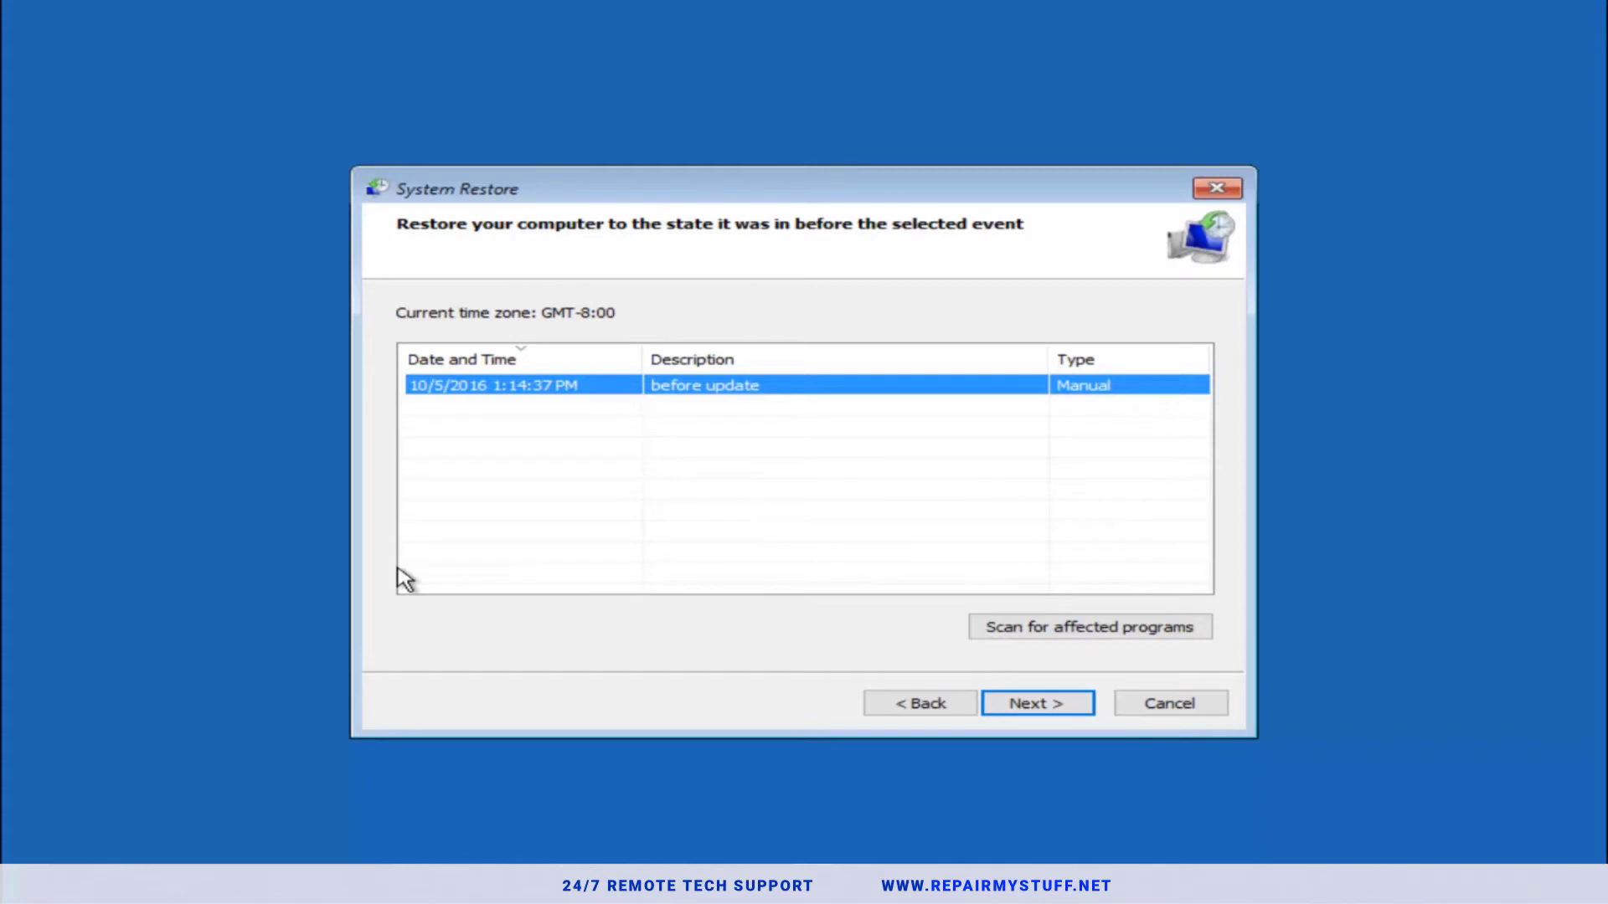
click(1033, 709)
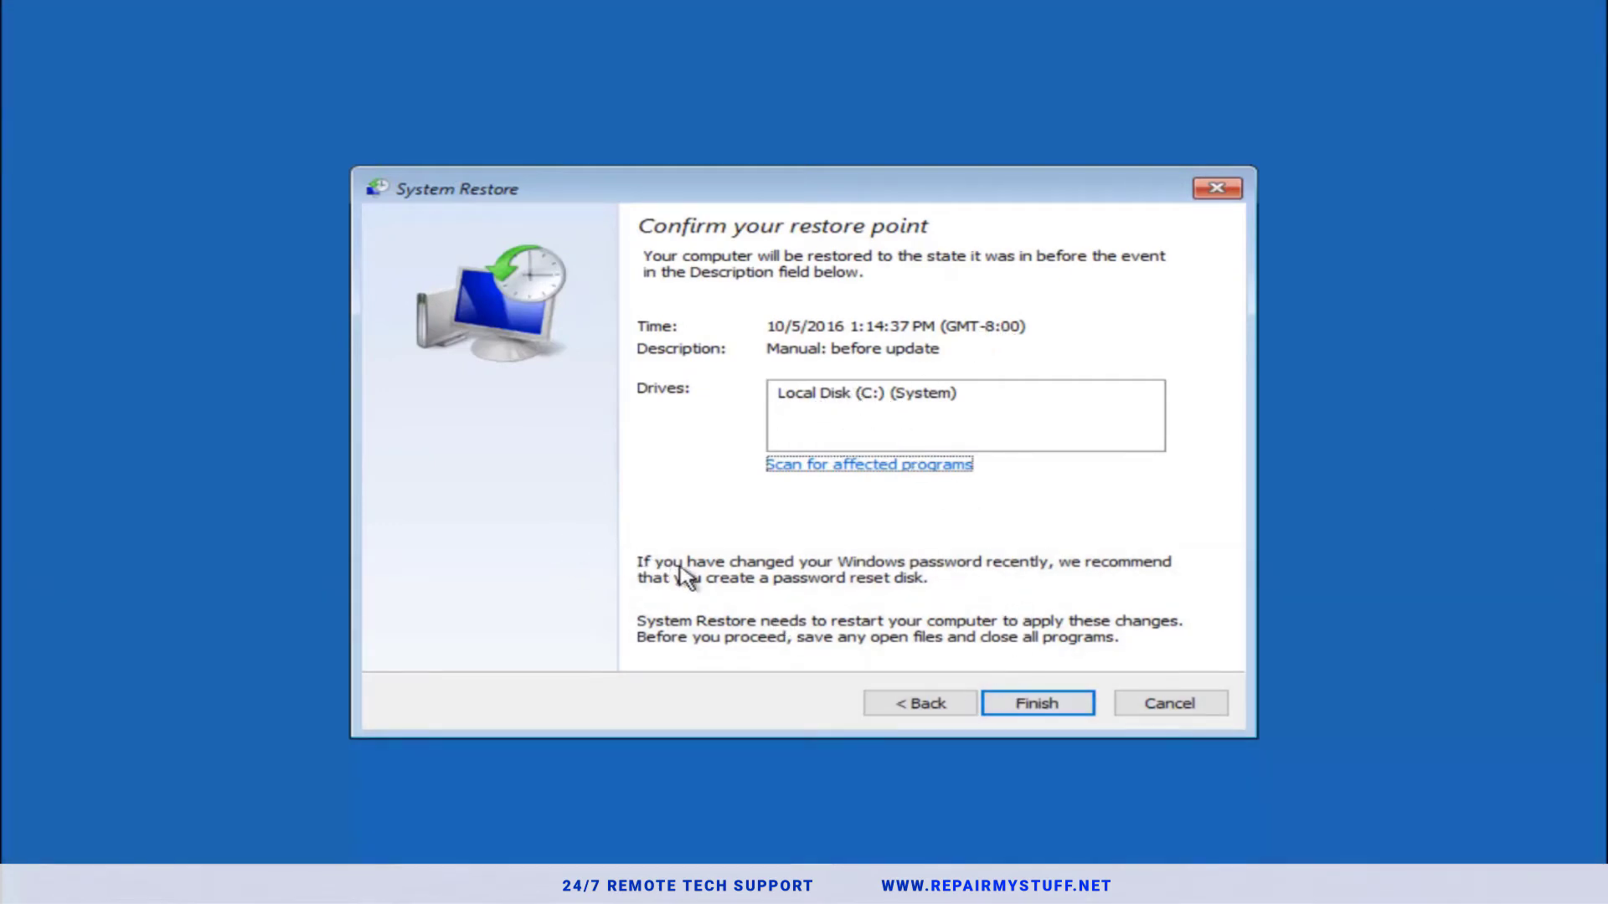
Start restoring to the 'before update' point and accept that it cannot be interrupted.
click(1042, 712)
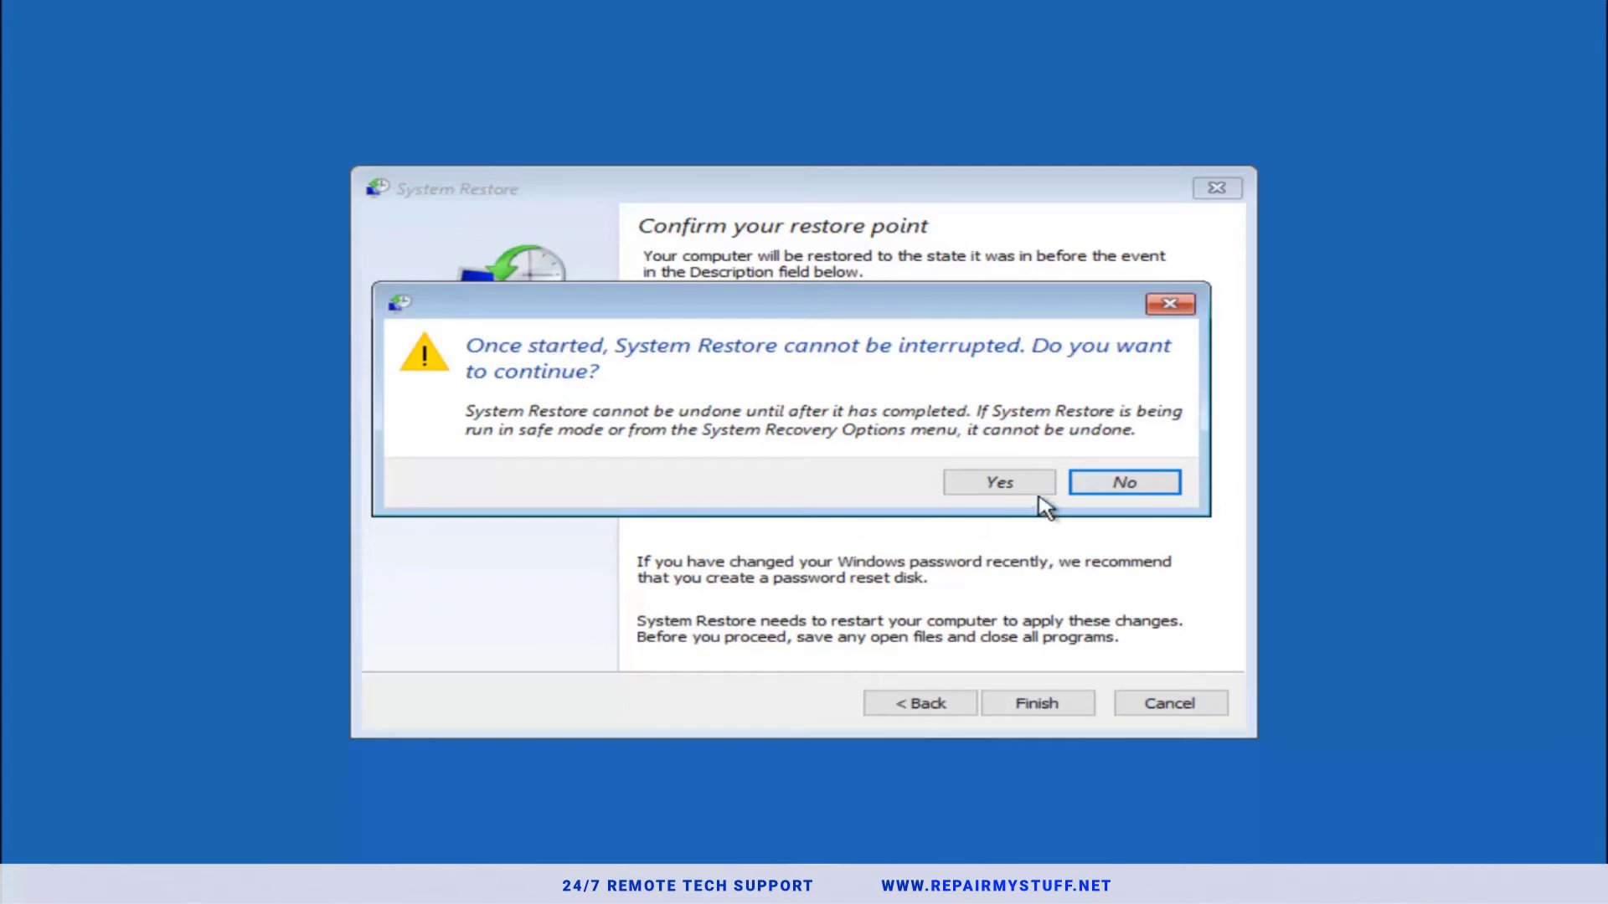
click(975, 488)
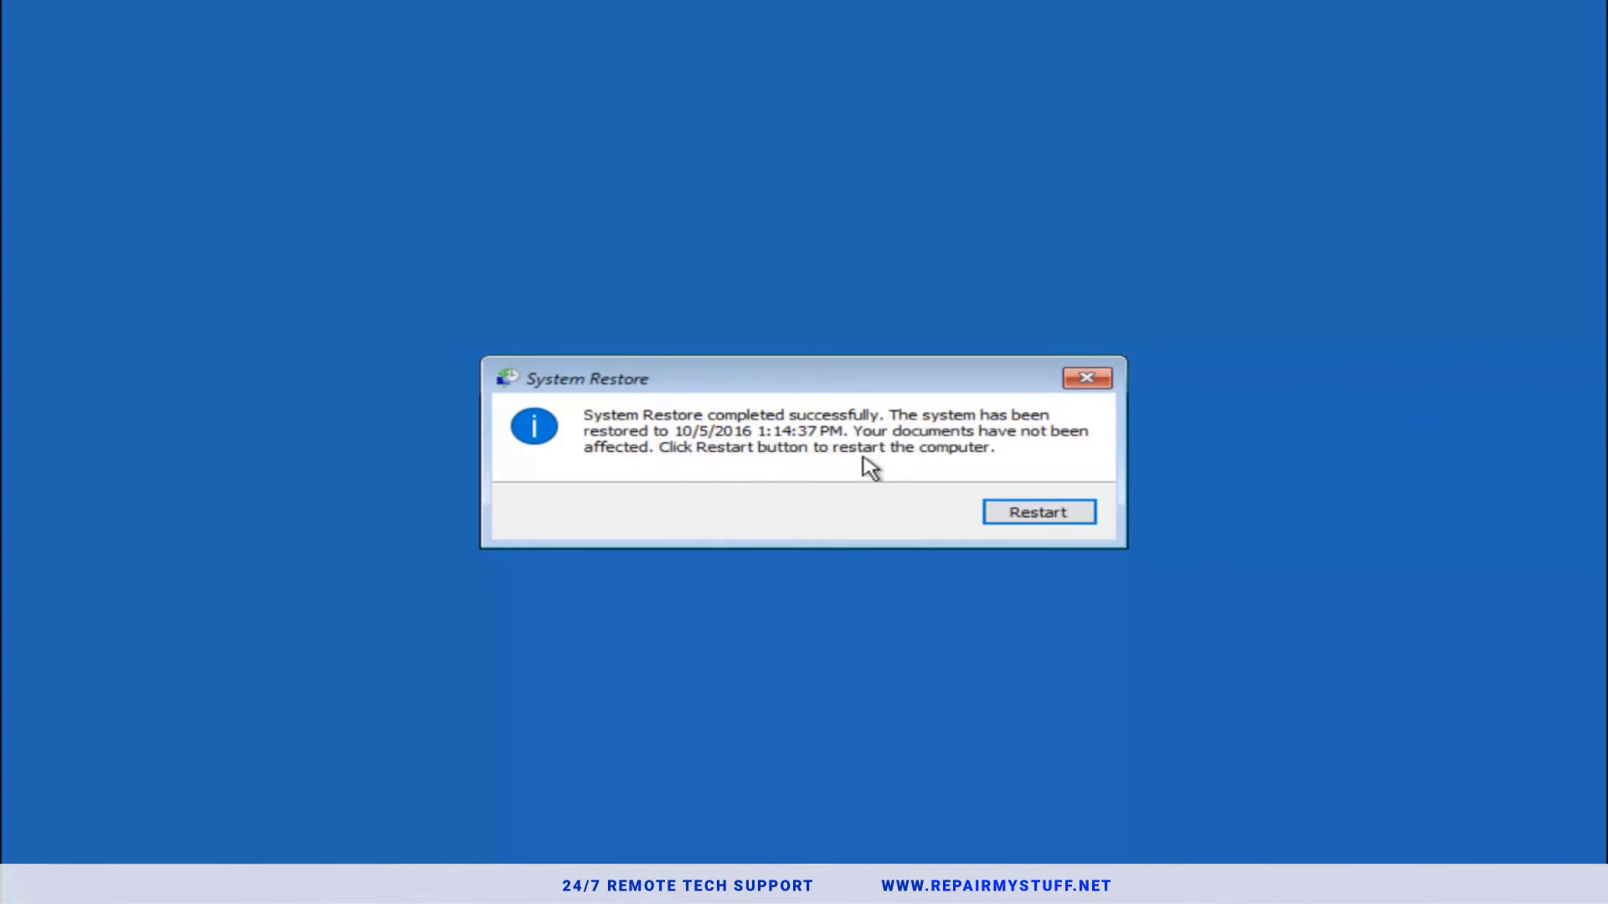
Restart the computer after System Restore completes successfully.
click(1015, 512)
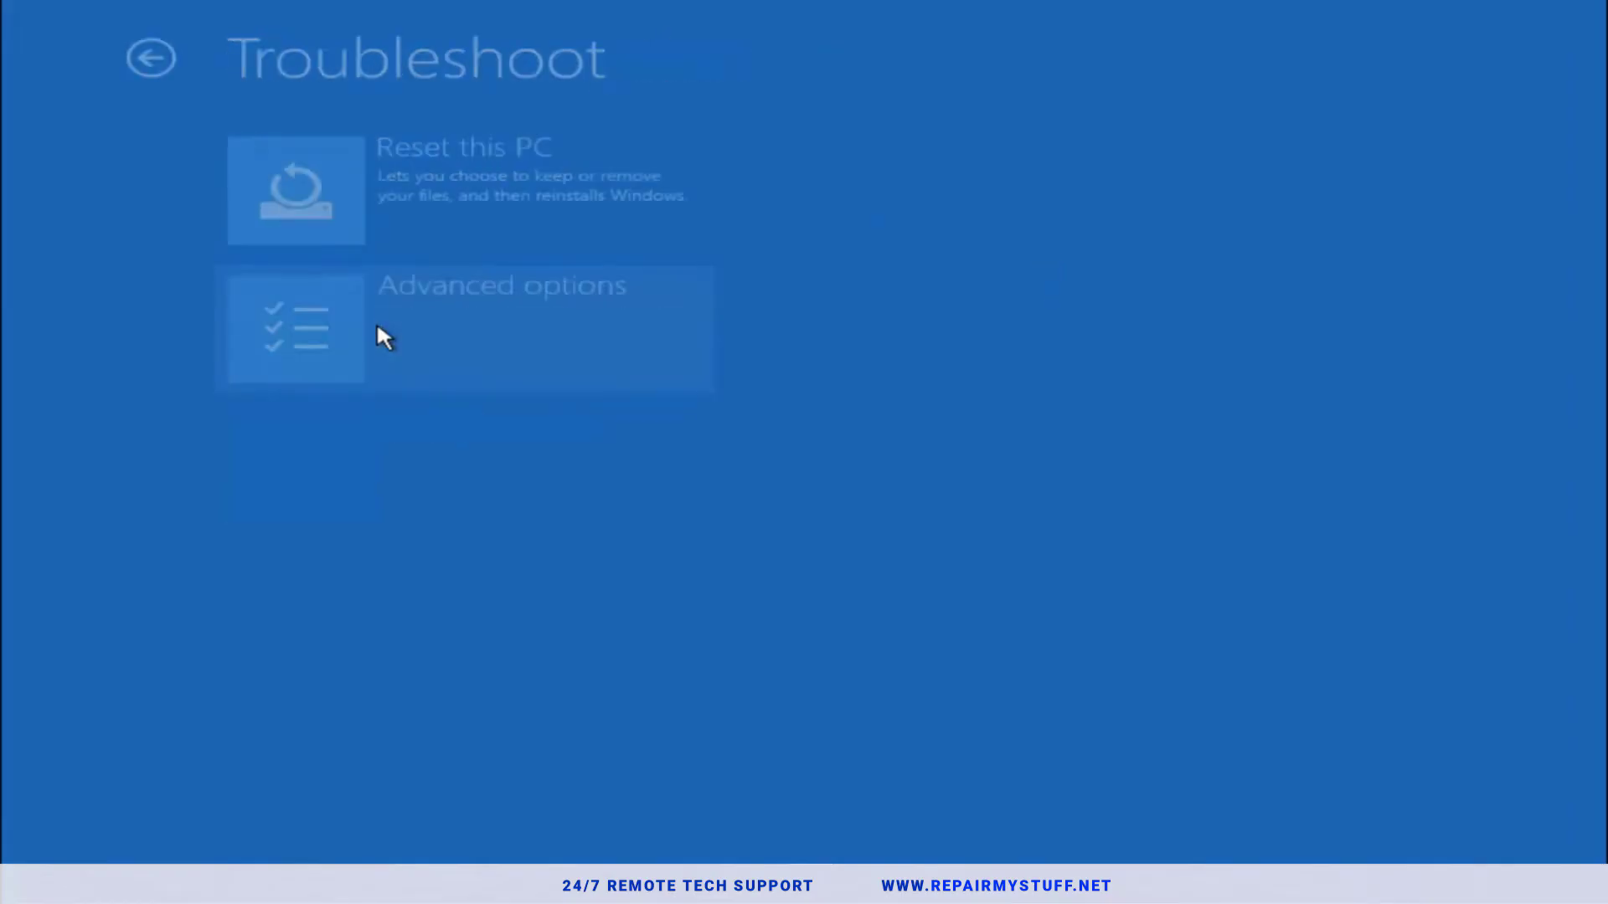
Run Startup Repair from the Advanced options screen.
click(376, 328)
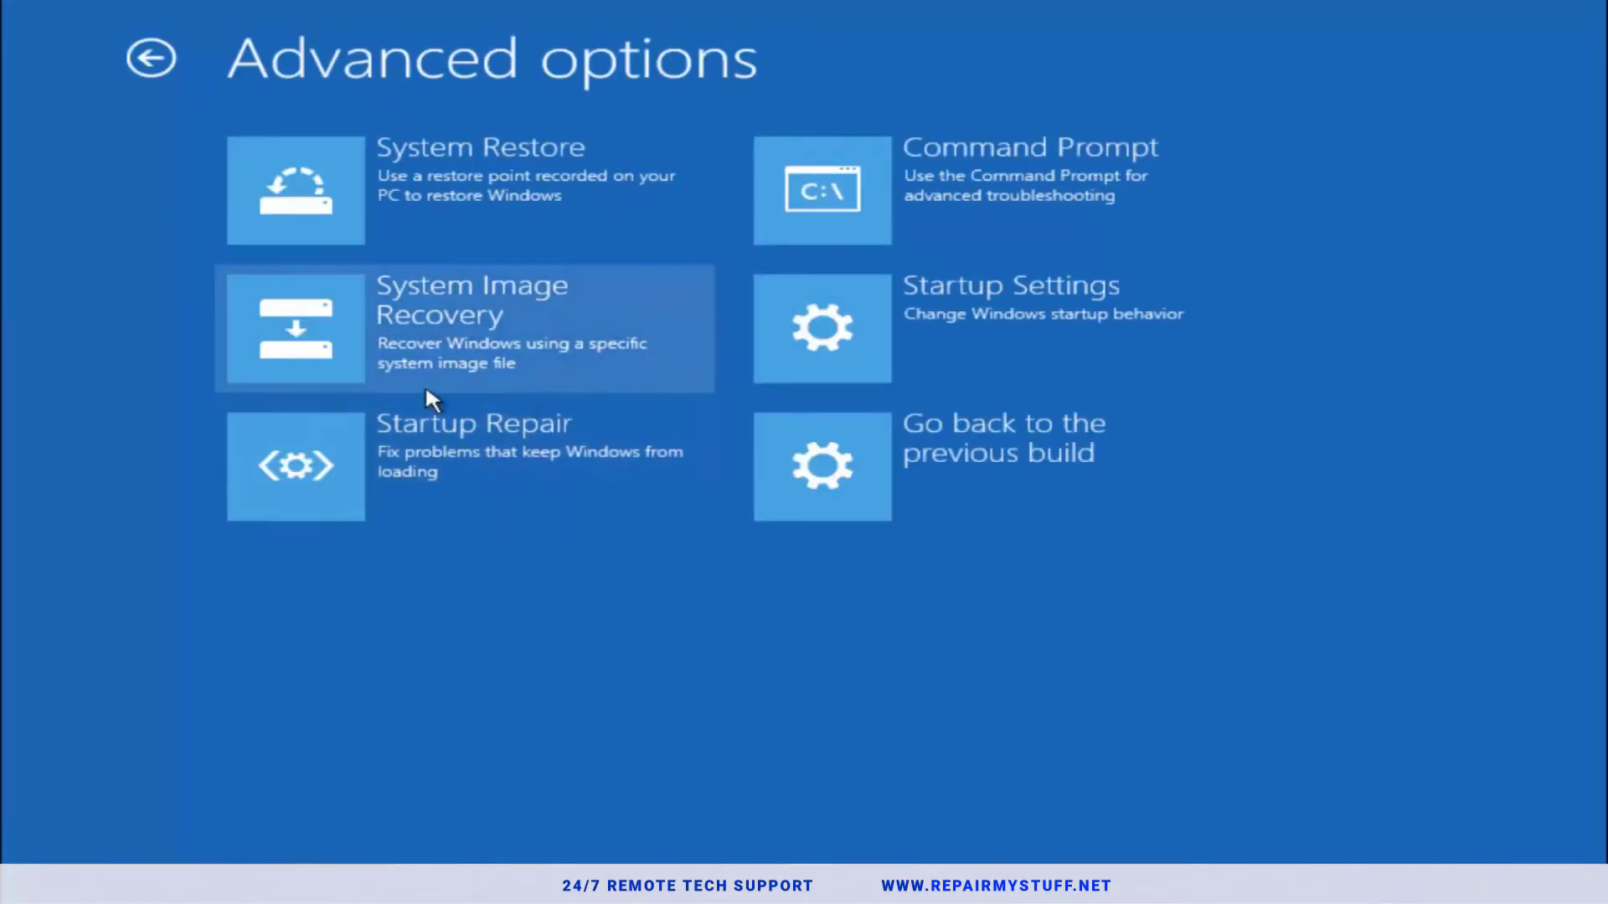
click(435, 432)
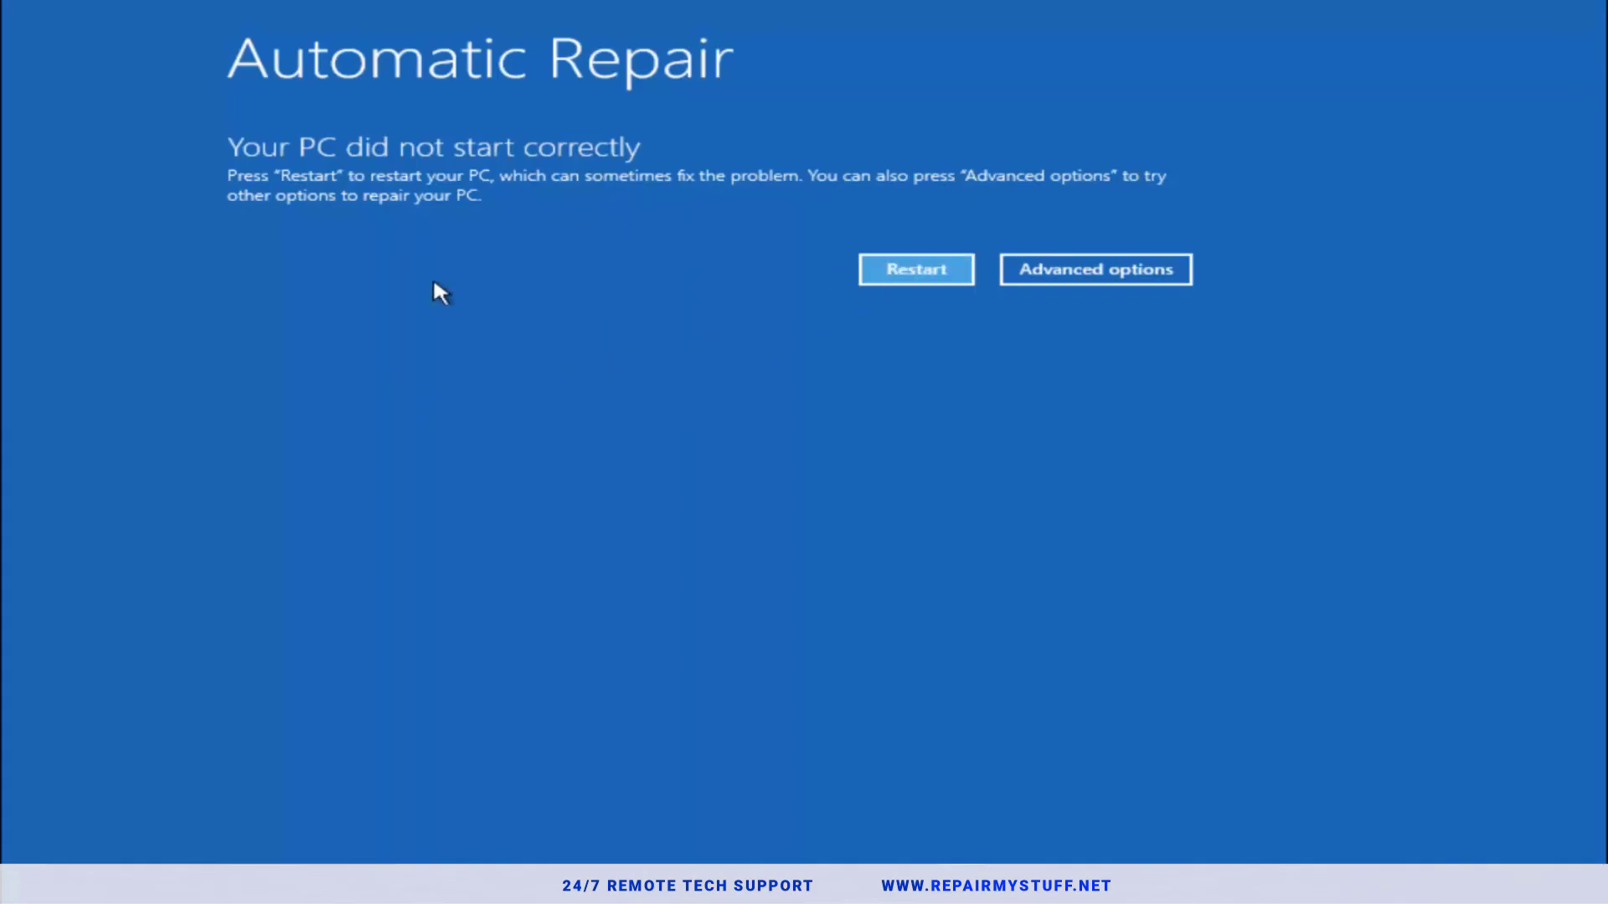
Leave the Automatic Repair prompt for Troubleshoot > Advanced options.
click(1075, 269)
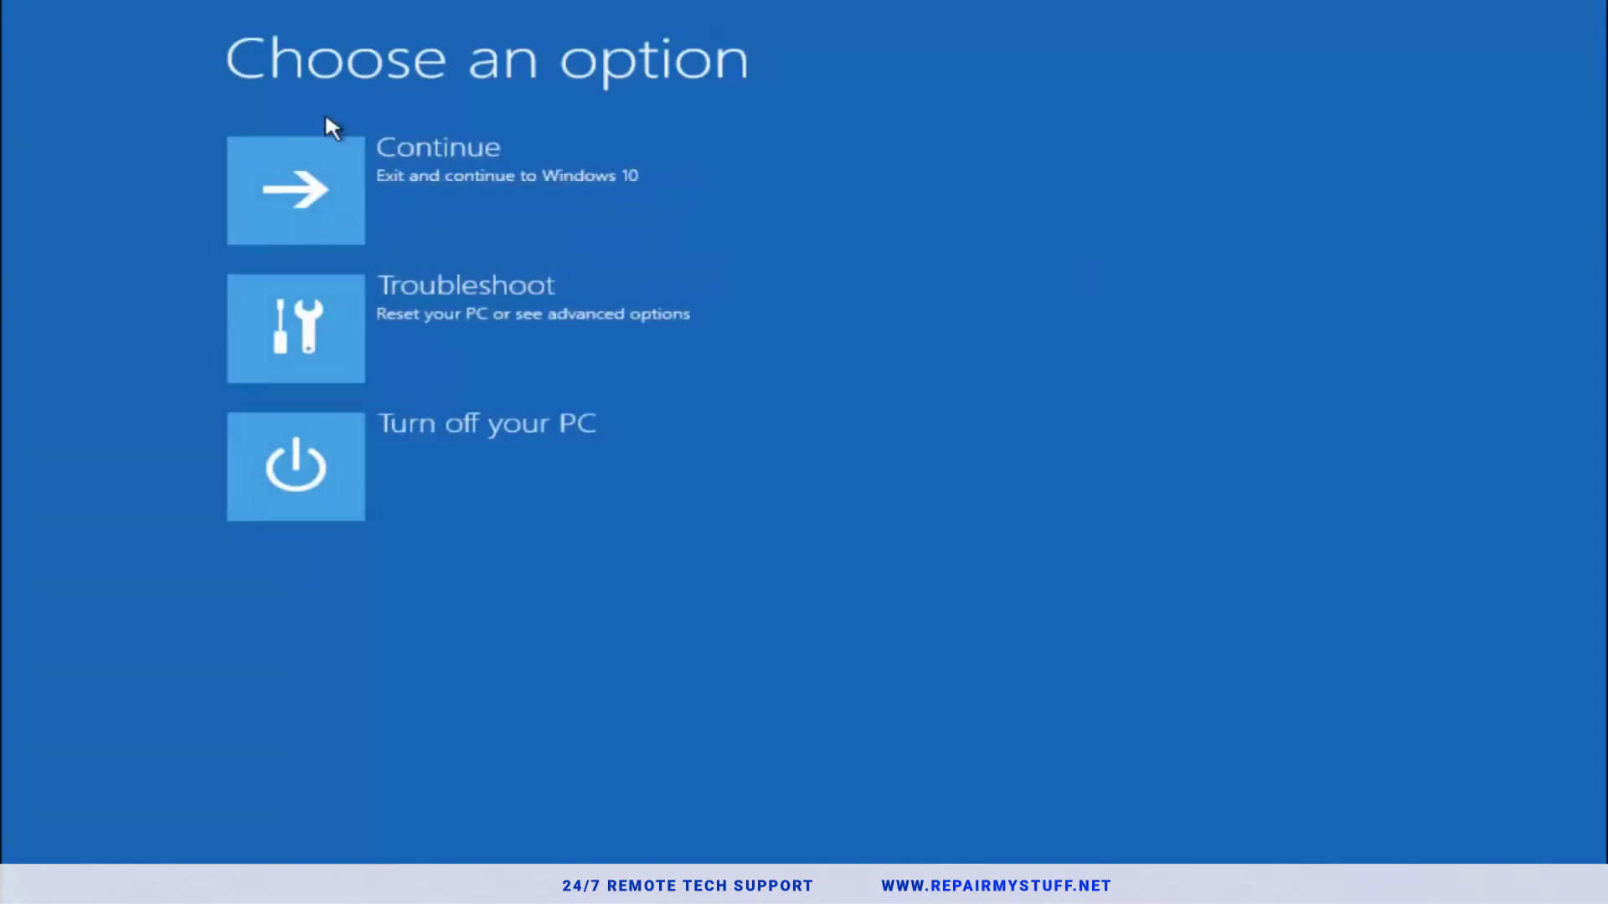
click(312, 339)
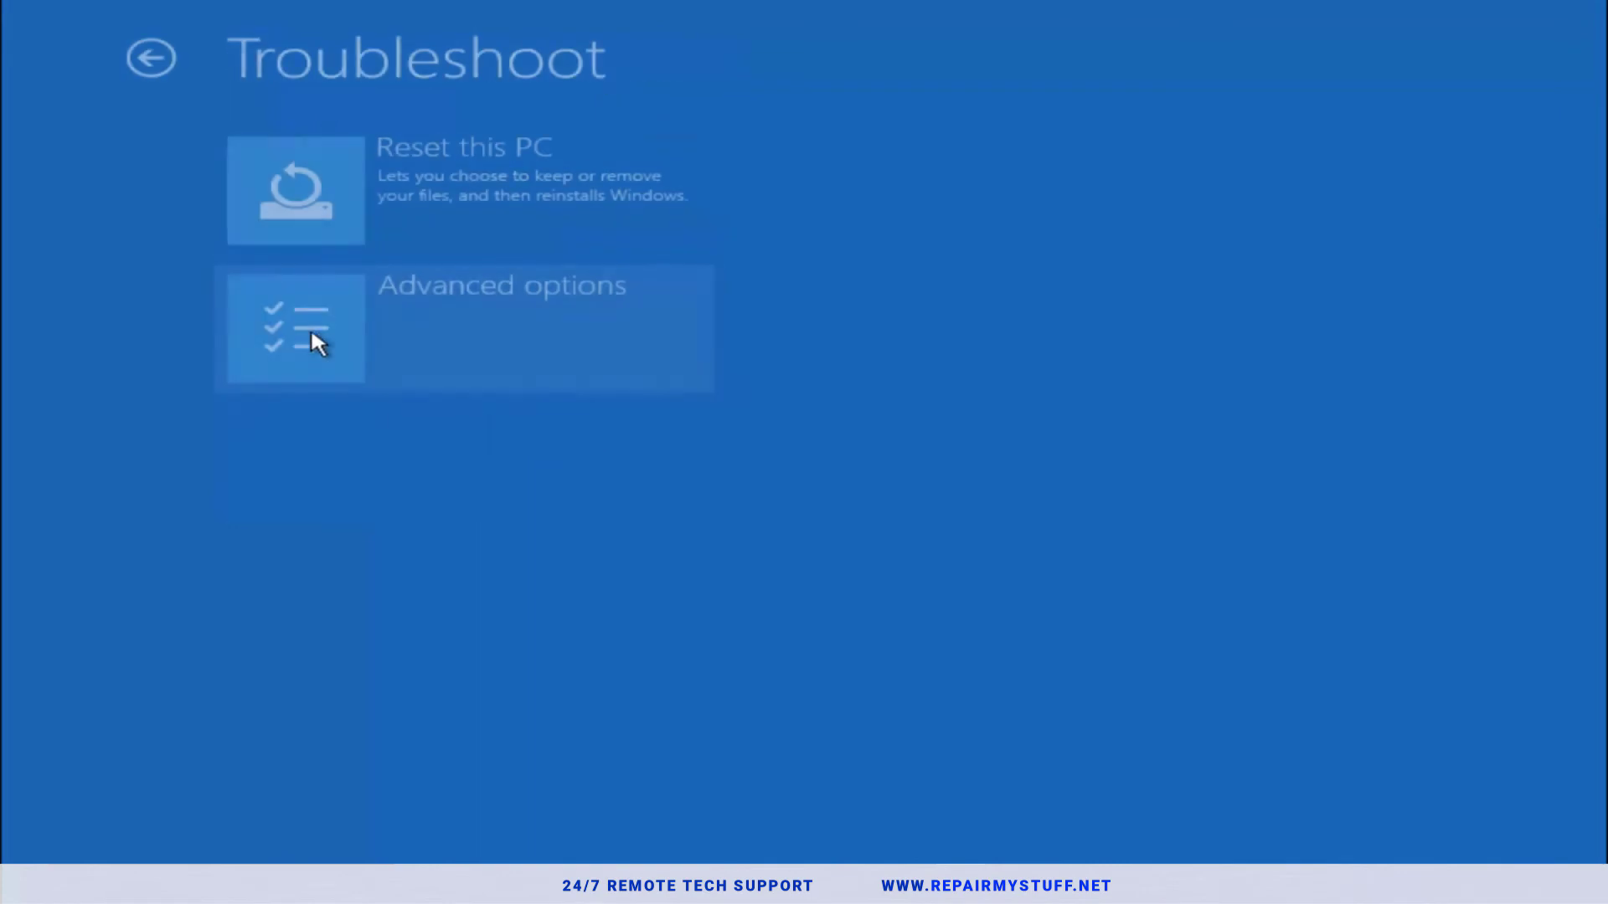
click(373, 312)
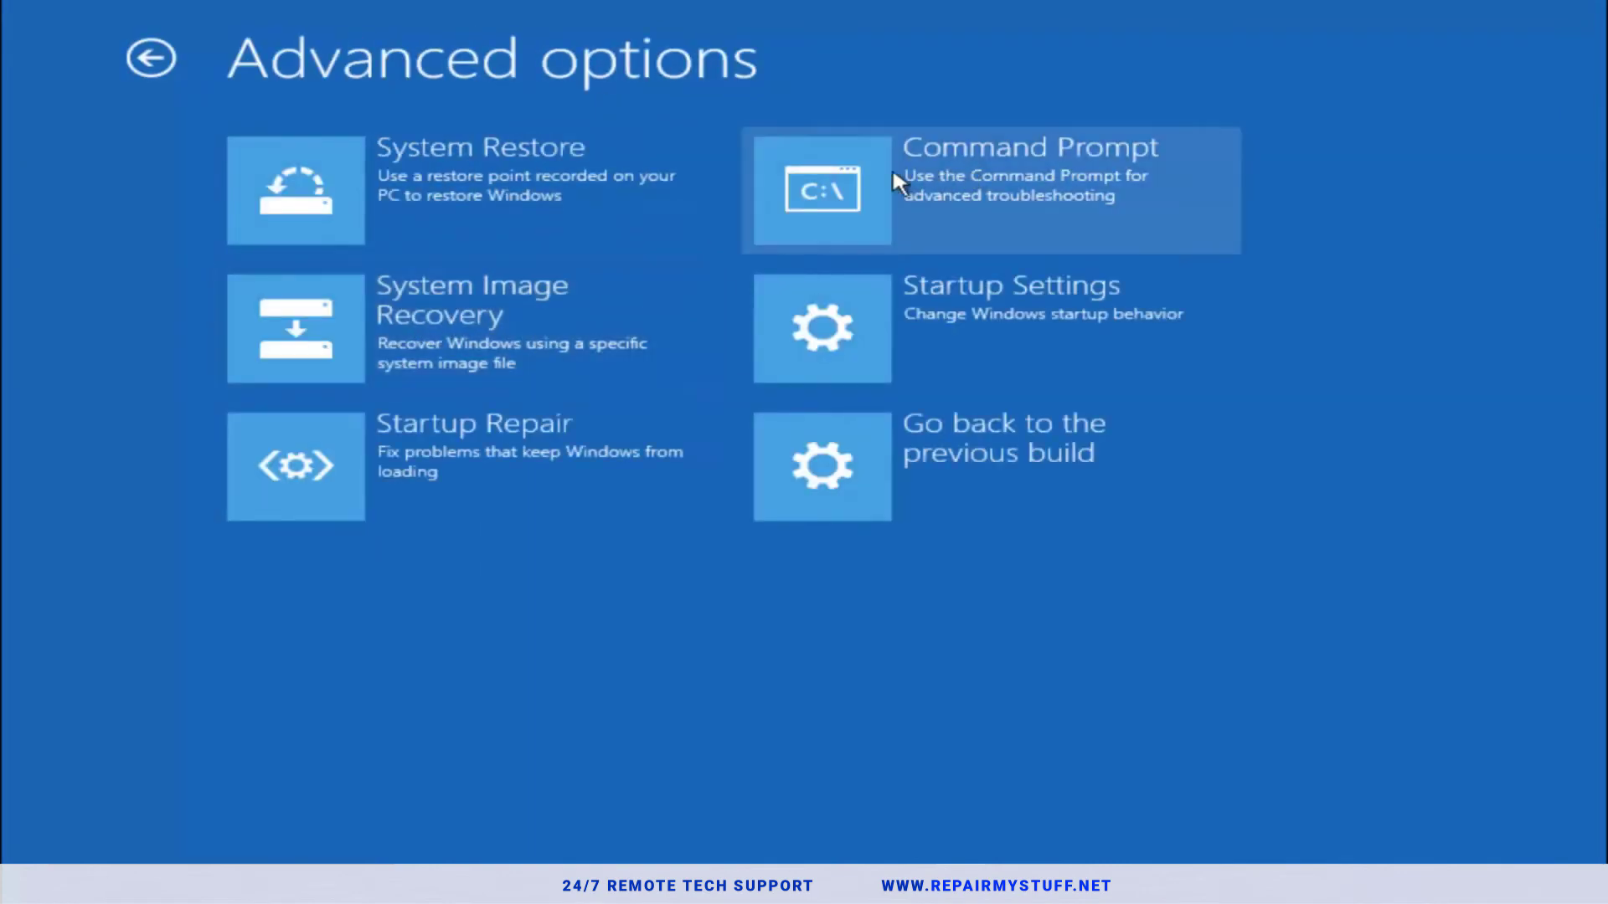
Open Command Prompt, switch to drive C: and list its folders with dir.
click(954, 194)
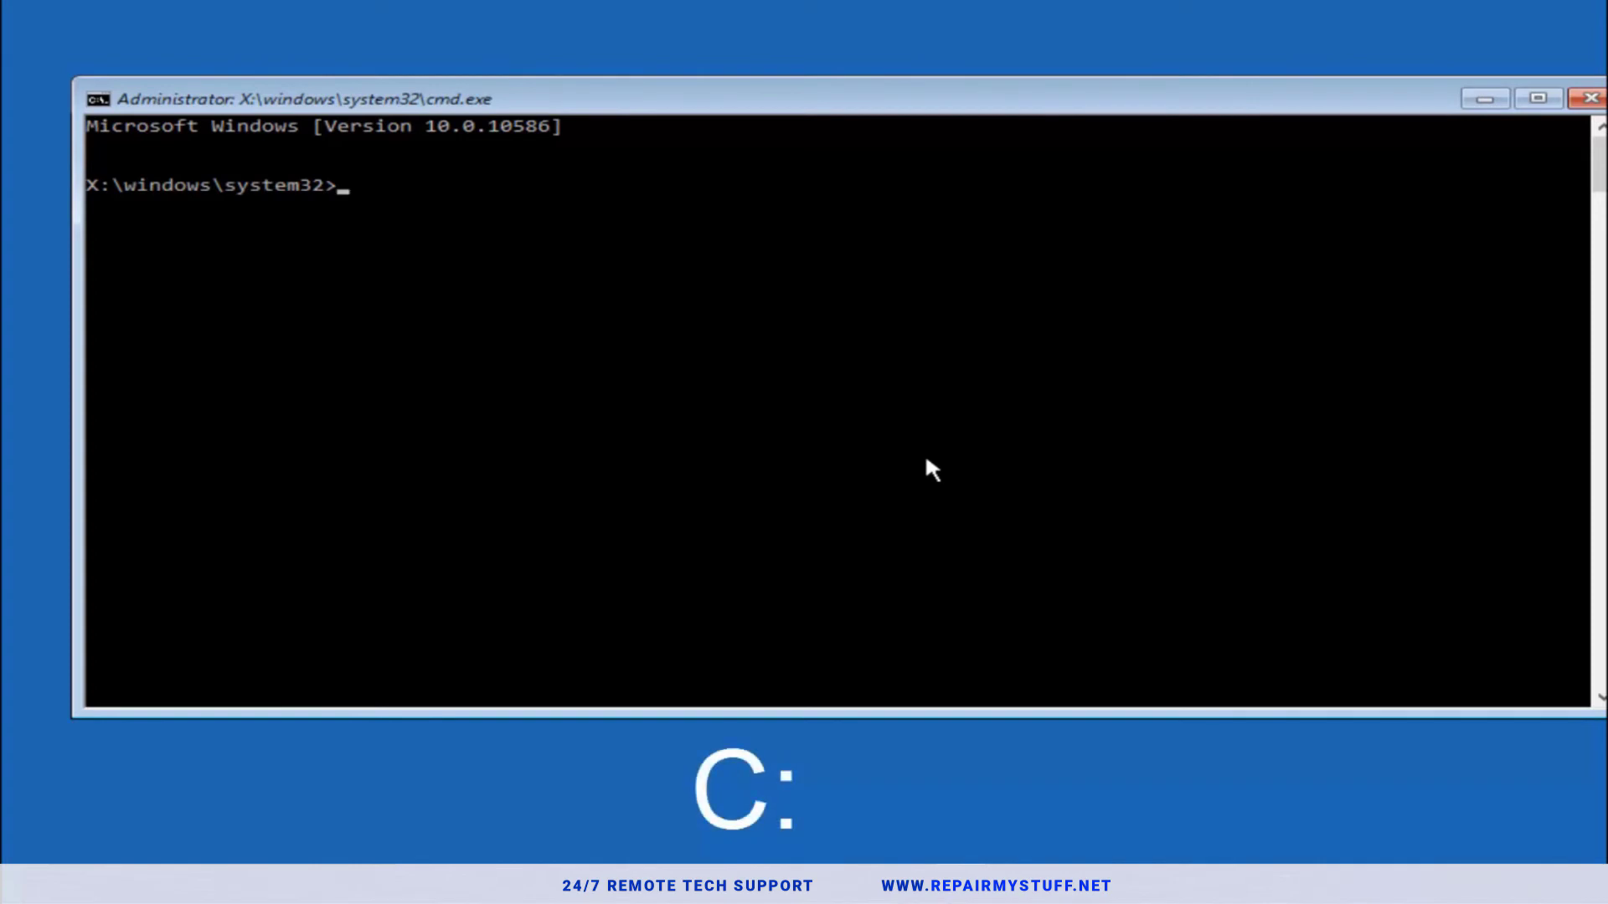
text(c:)
key(Return)
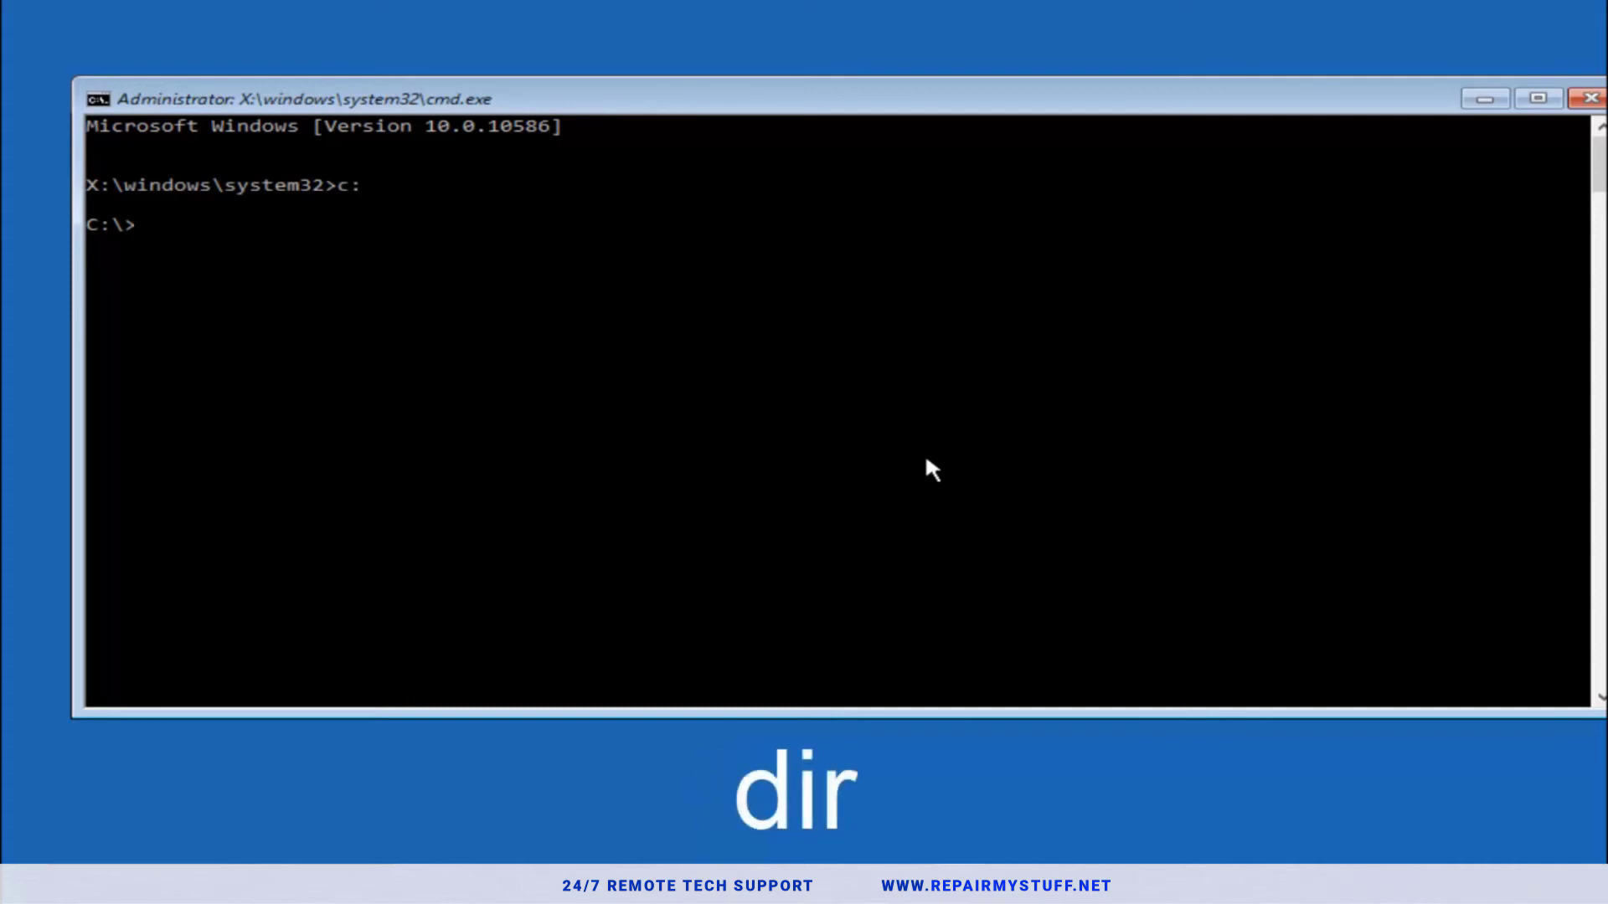
text(dir)
key(Return)
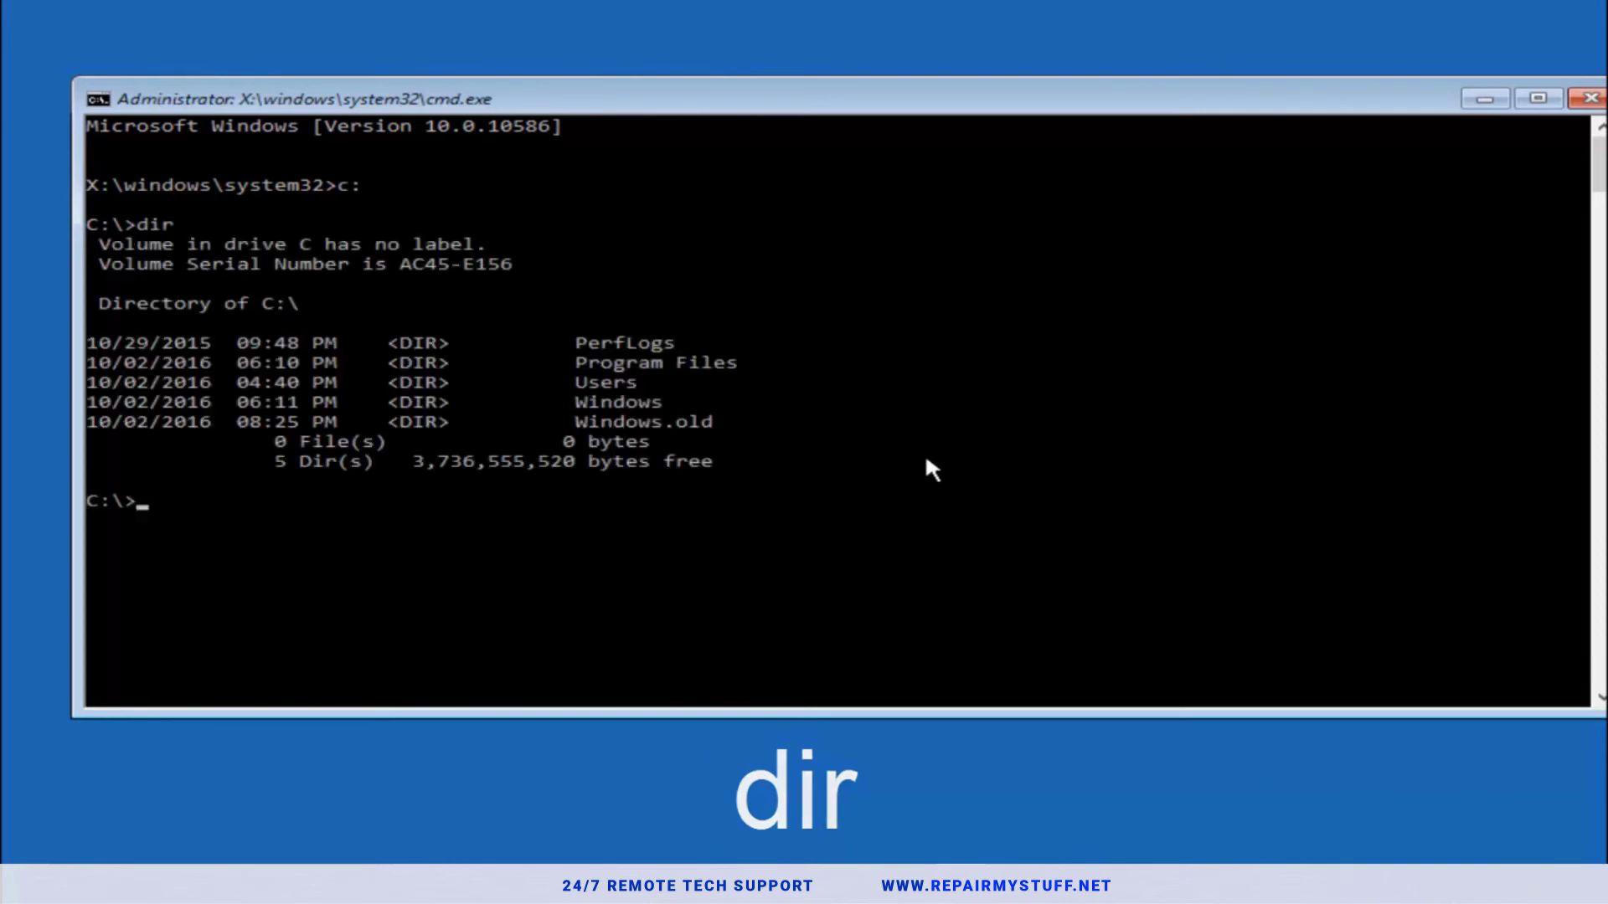
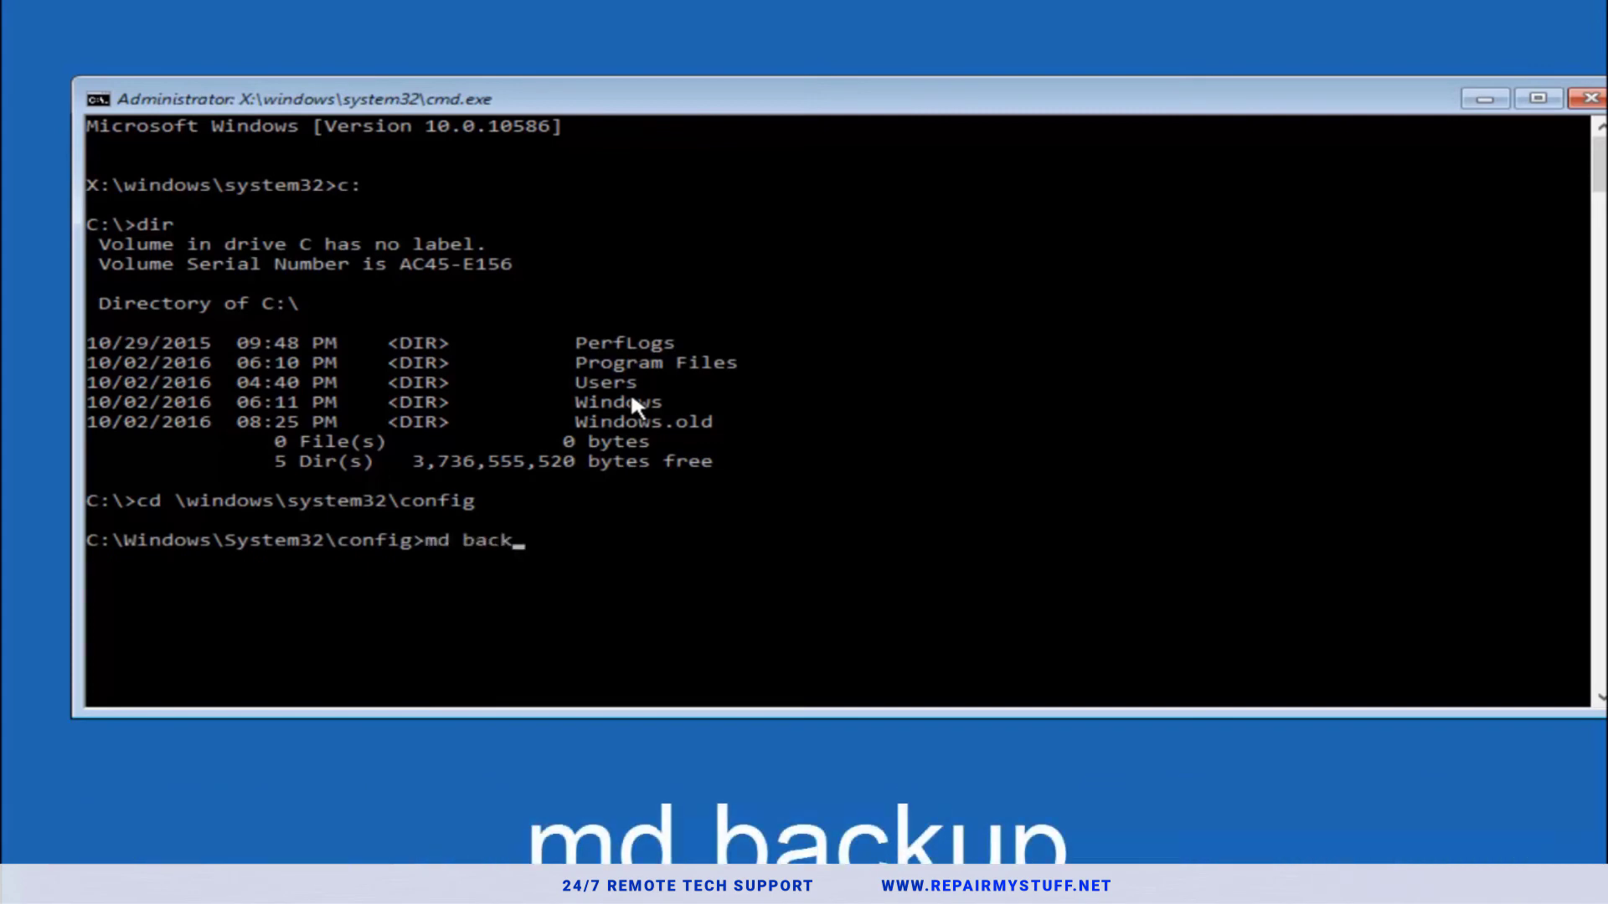
Enter 'md backup' at the C:\Windows\System32\config prompt to create a backup folder.
text(up)
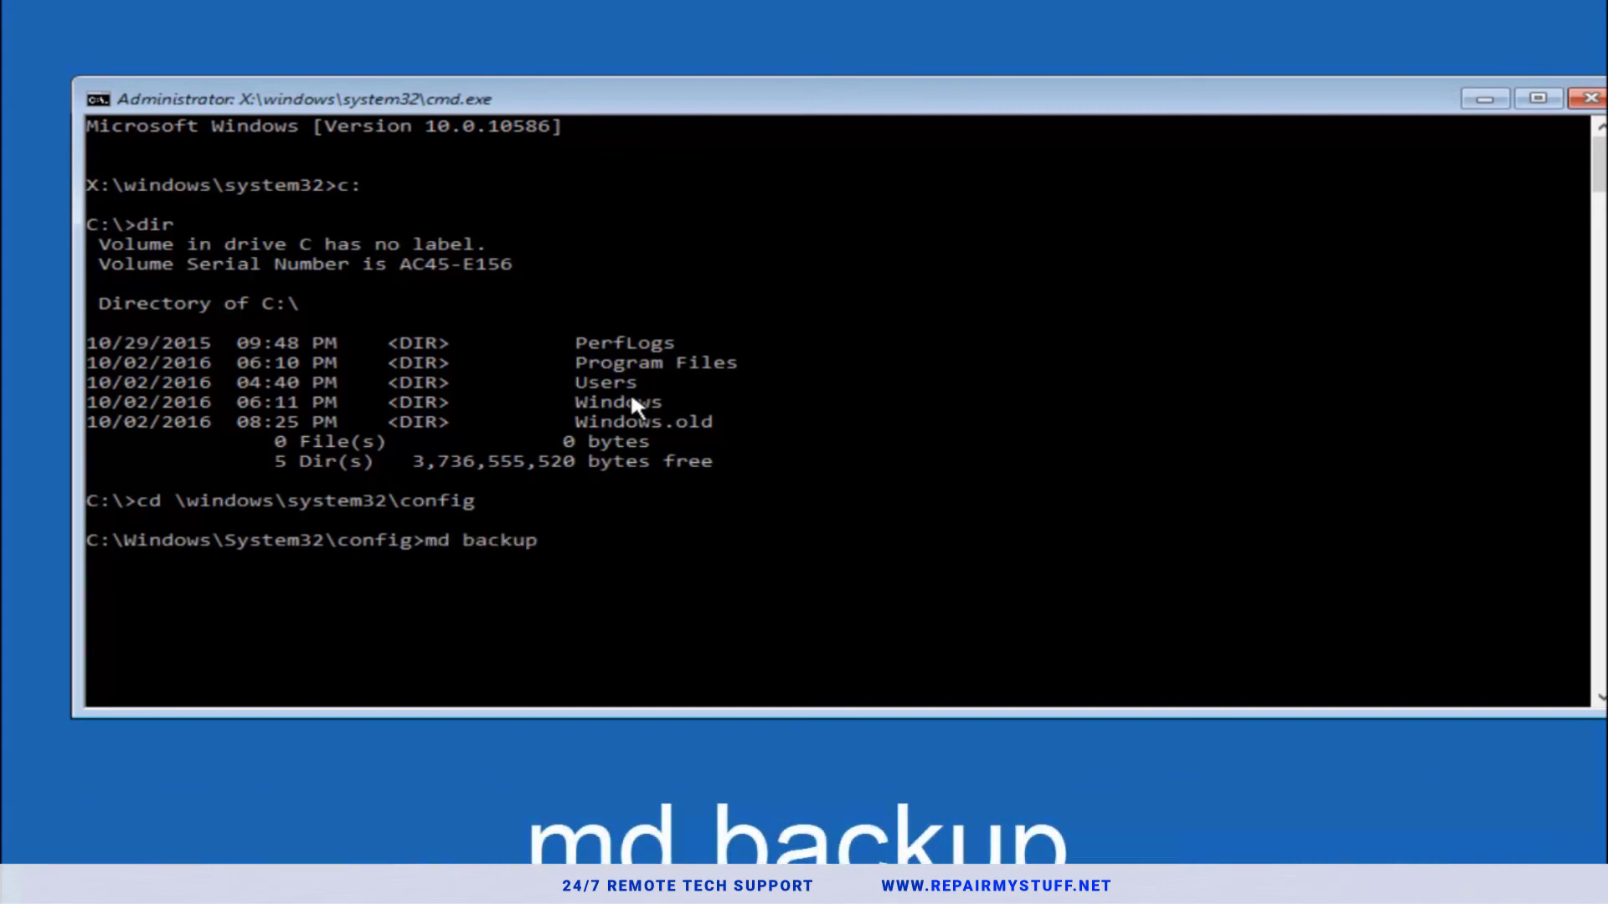
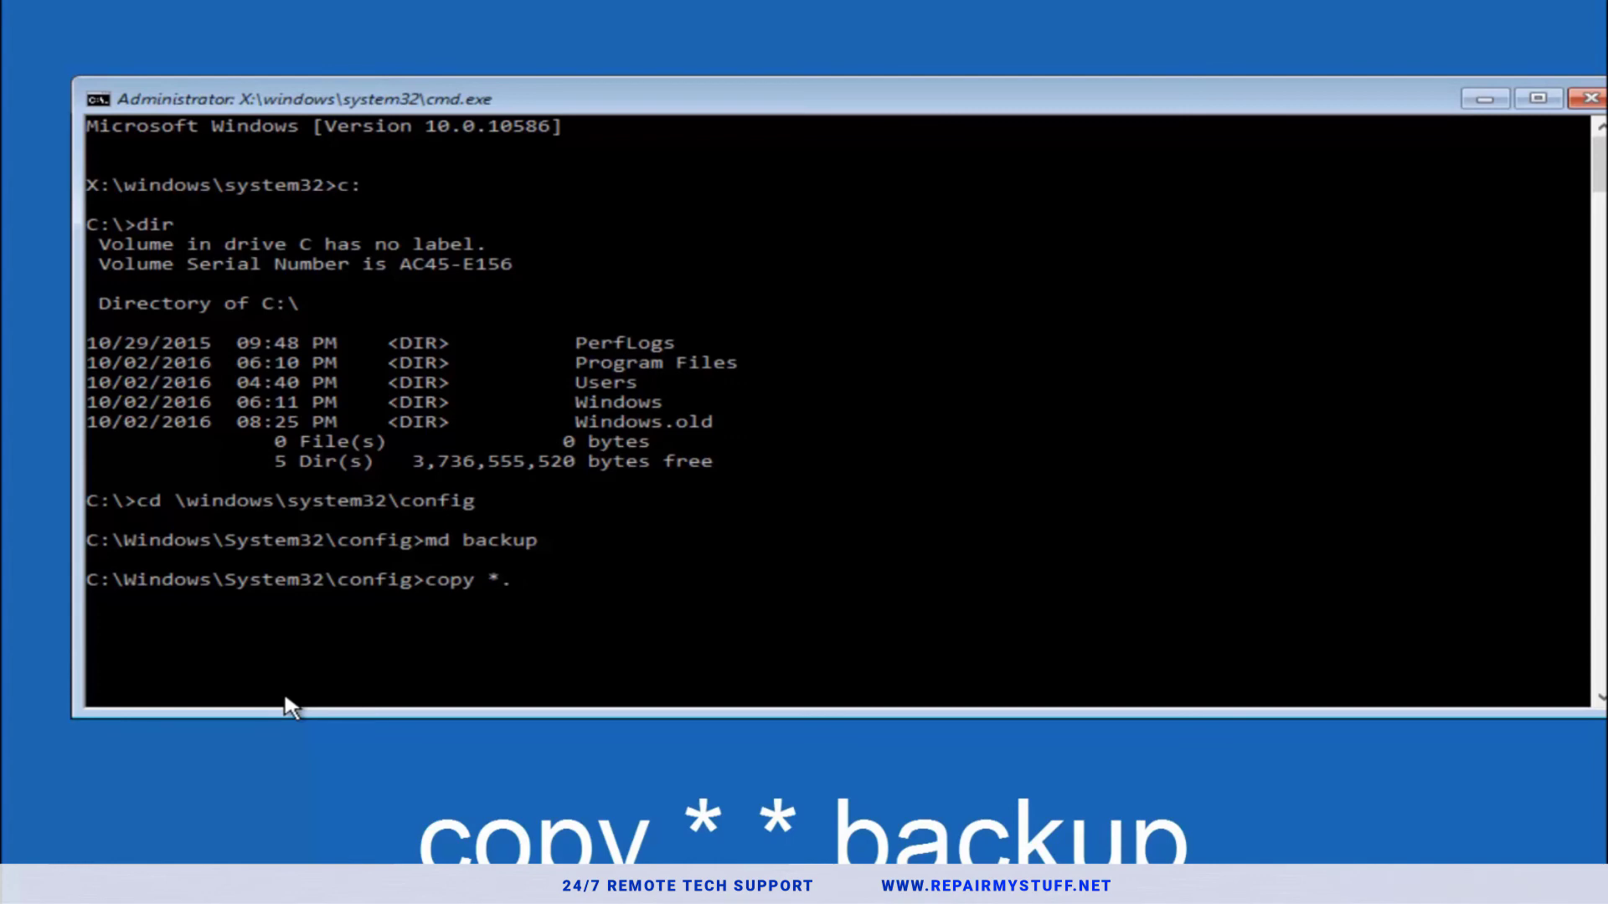
Run copy *.* backup to copy all 10 registry hive files from config into backup.
text(* backup backup)
key(Return)
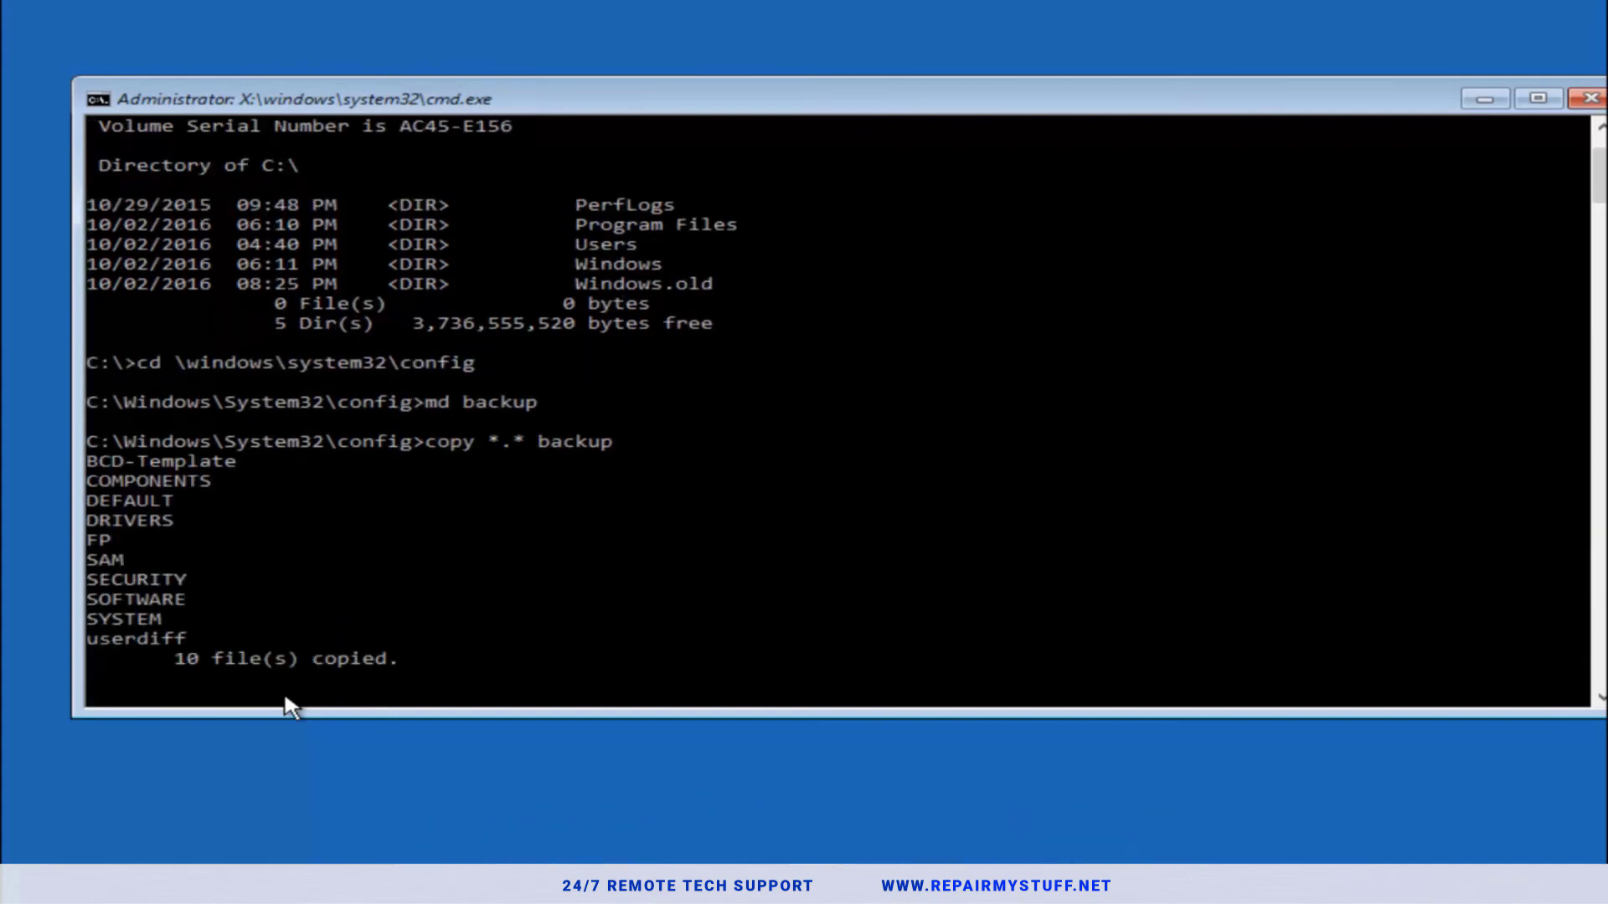
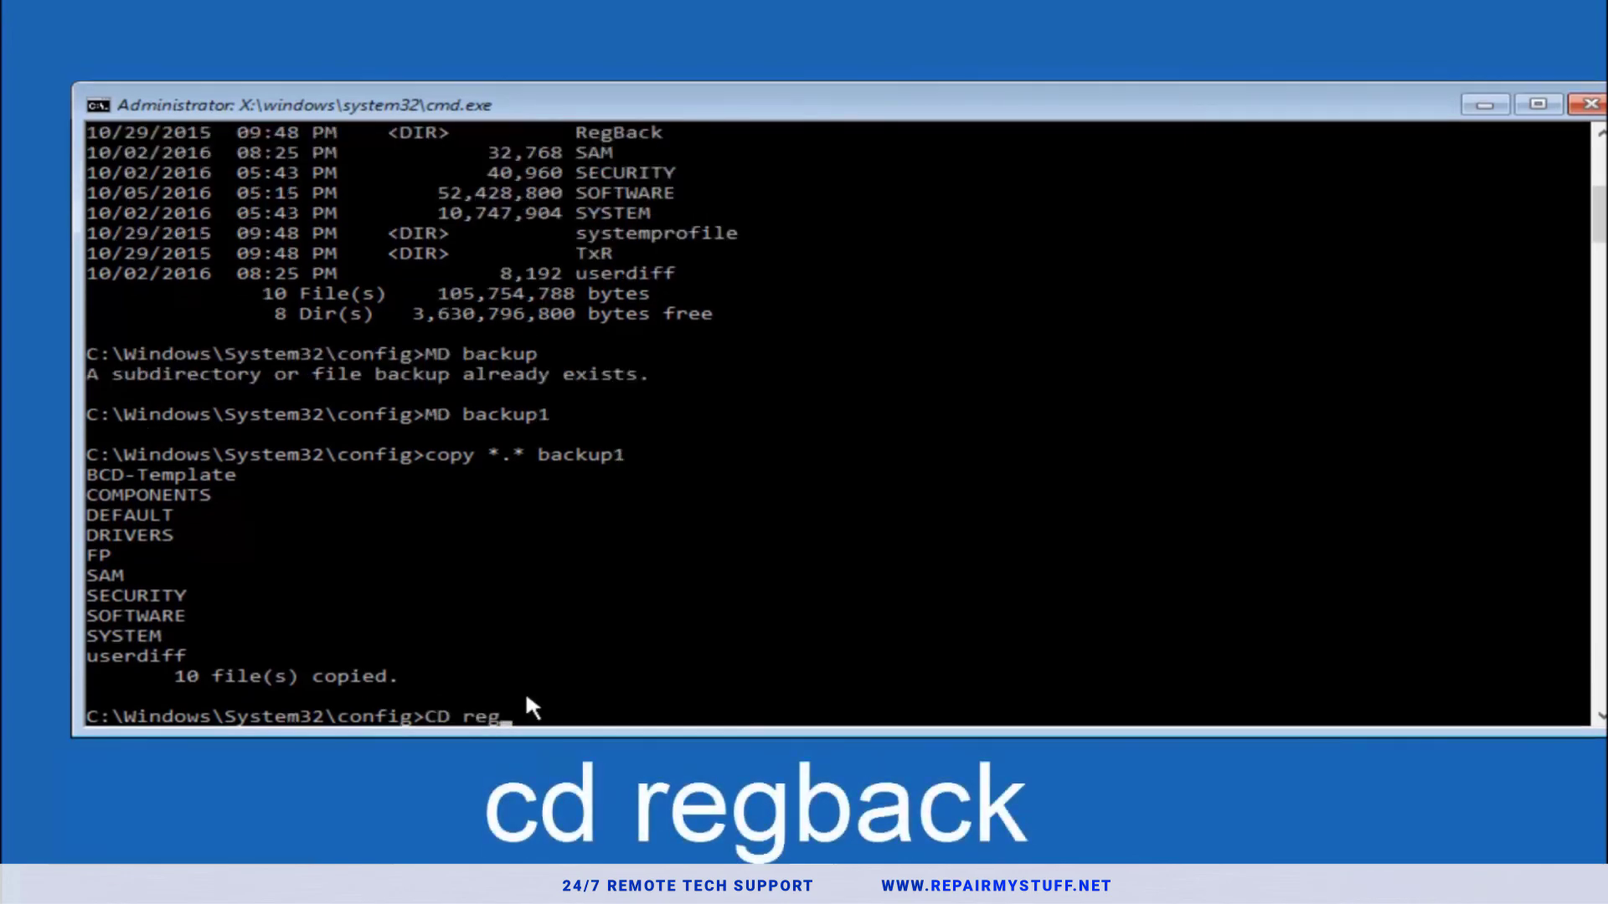
Change into the RegBack folder with 'cd regback' and list it, showing five 0-byte hive files.
text(CD regback)
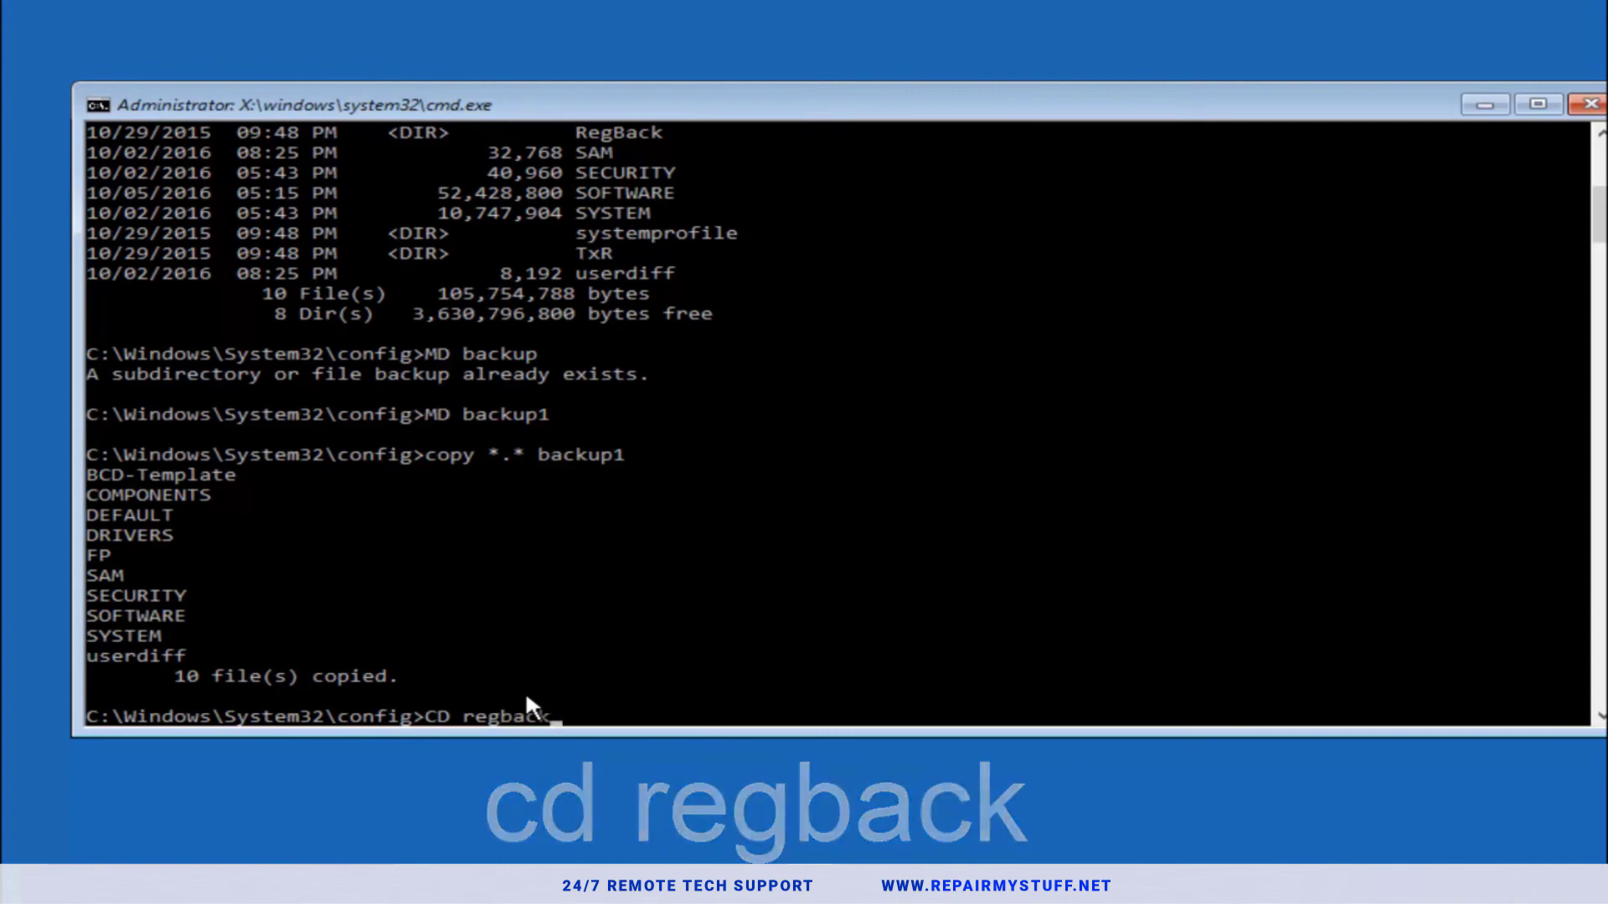
key(Return)
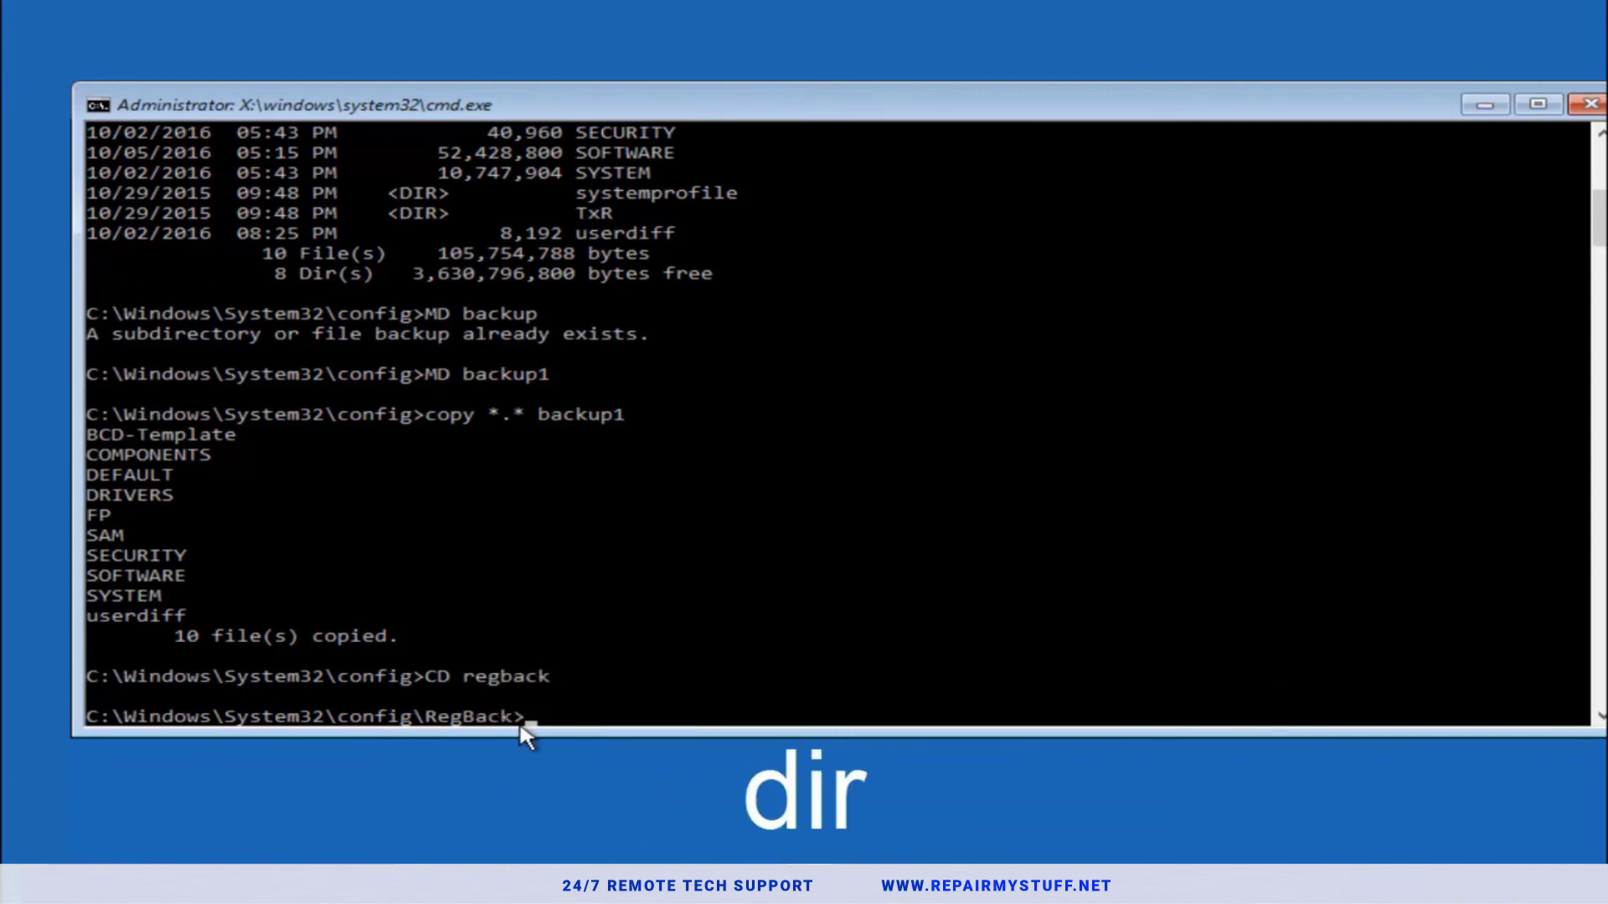
text(dir)
key(Return)
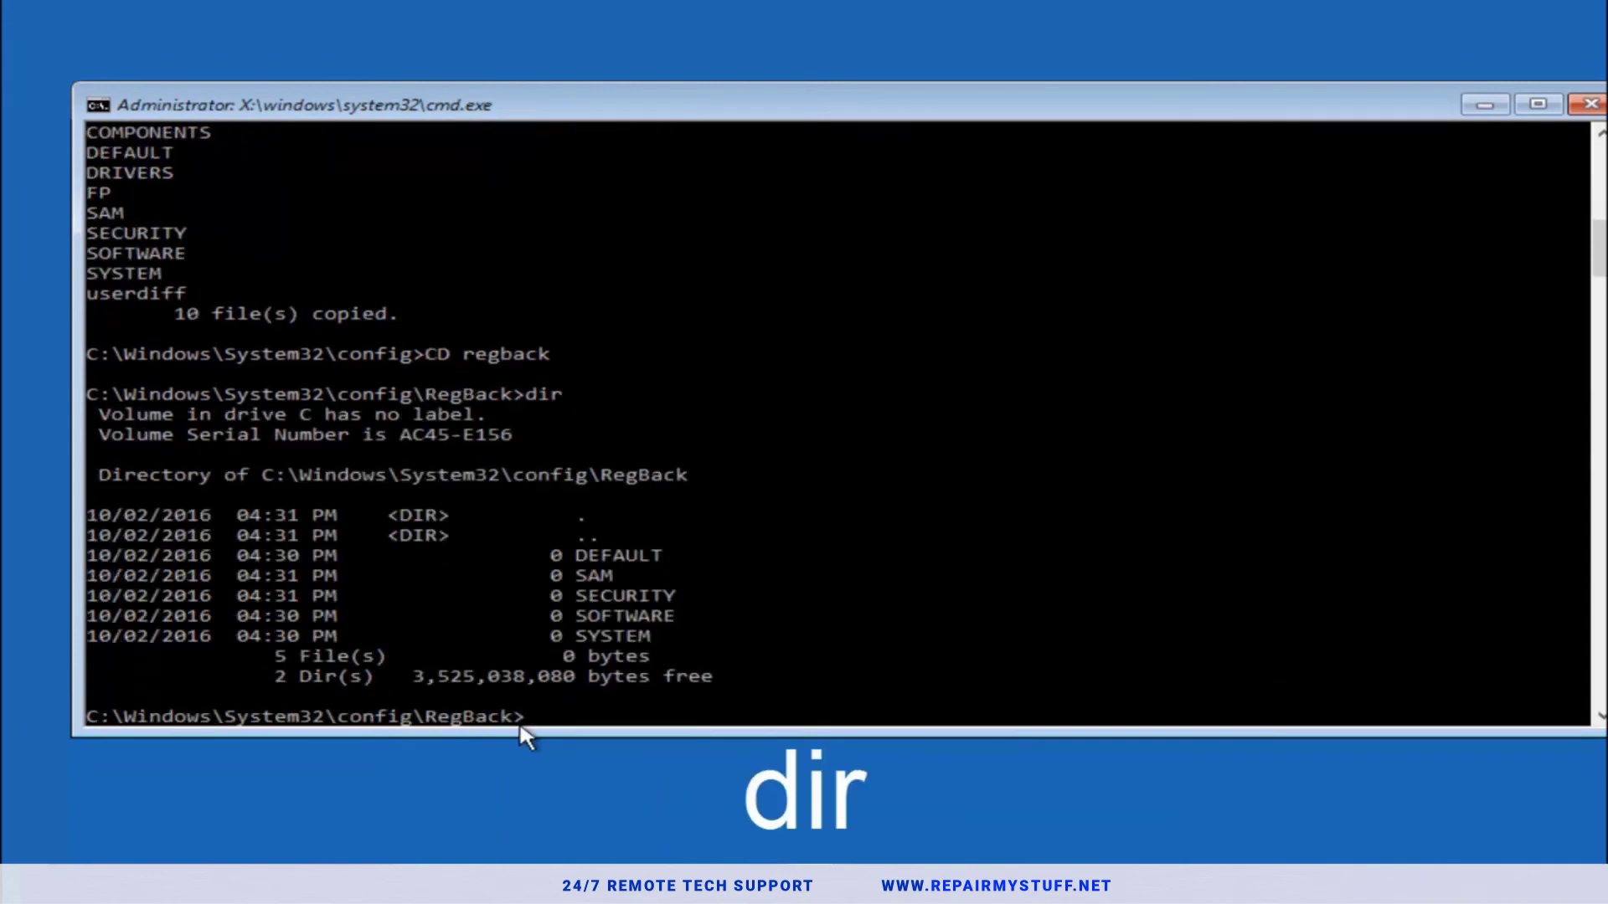
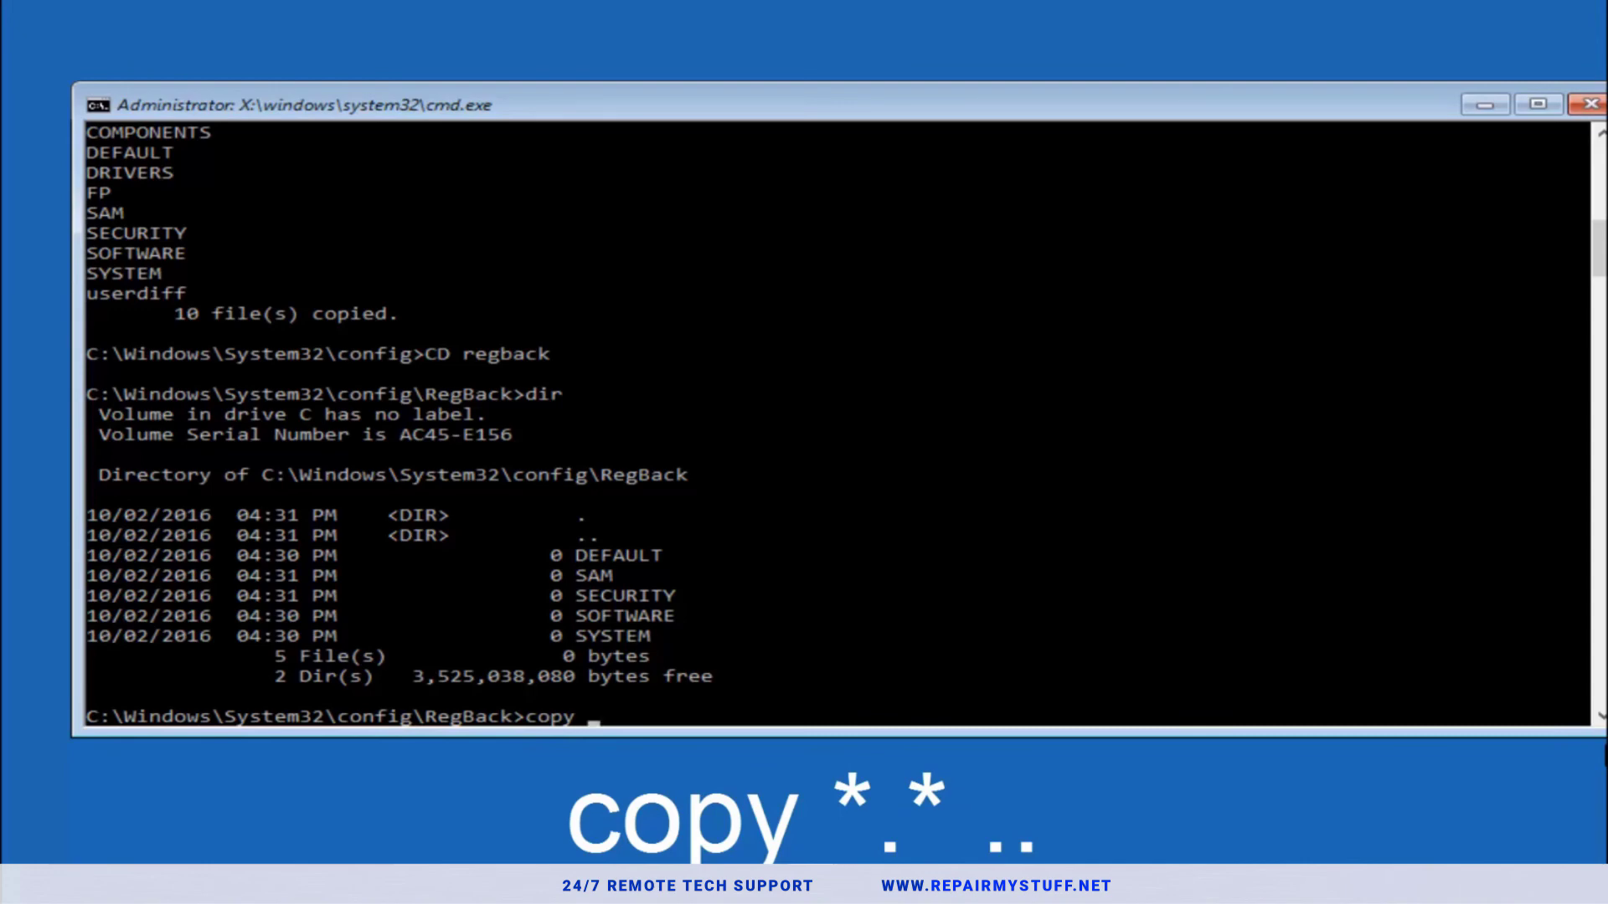
Enter copy *.* .. at the RegBack prompt, without running it yet.
text(*.* ..)
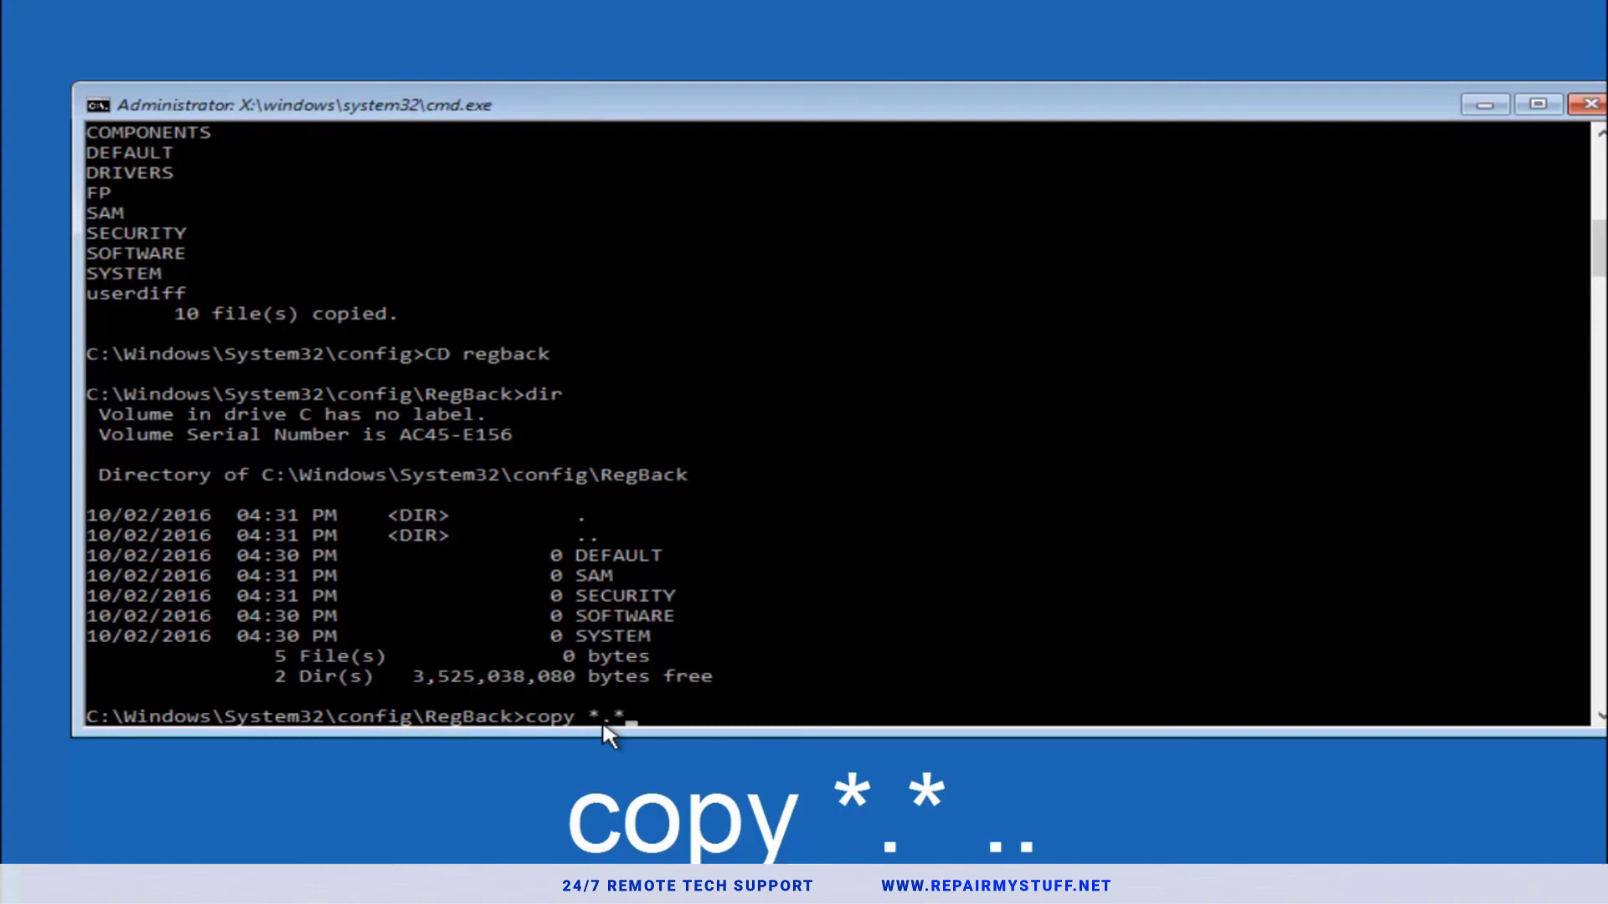
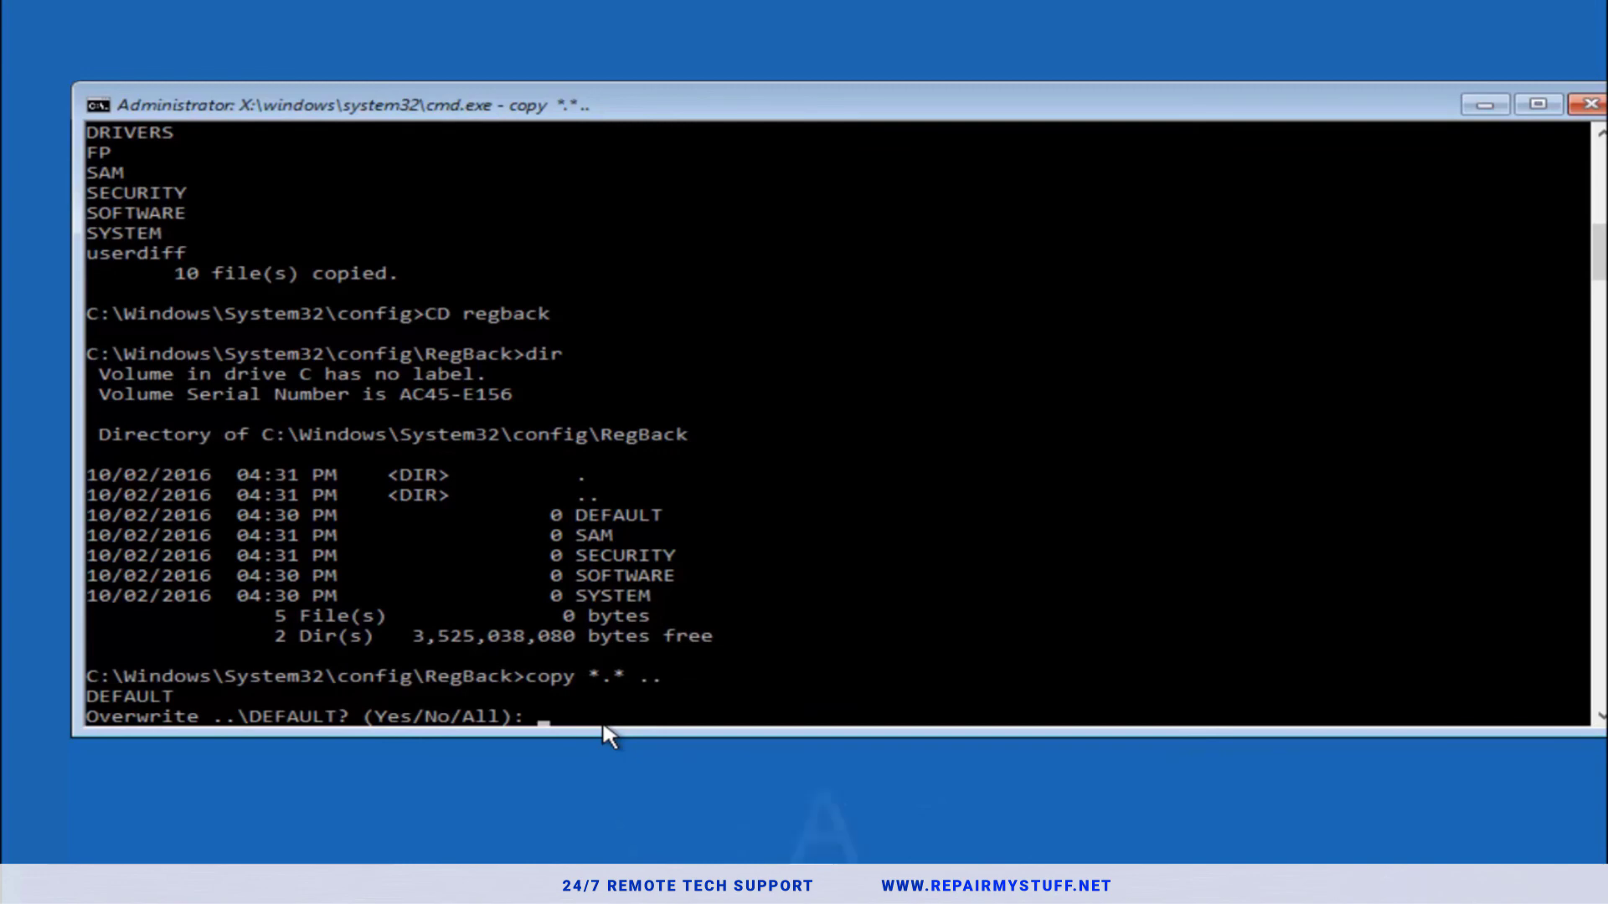
Answer 'A' at the Overwrite prompt to replace all five config hives with the RegBack copies.
text(A)
key(Return)
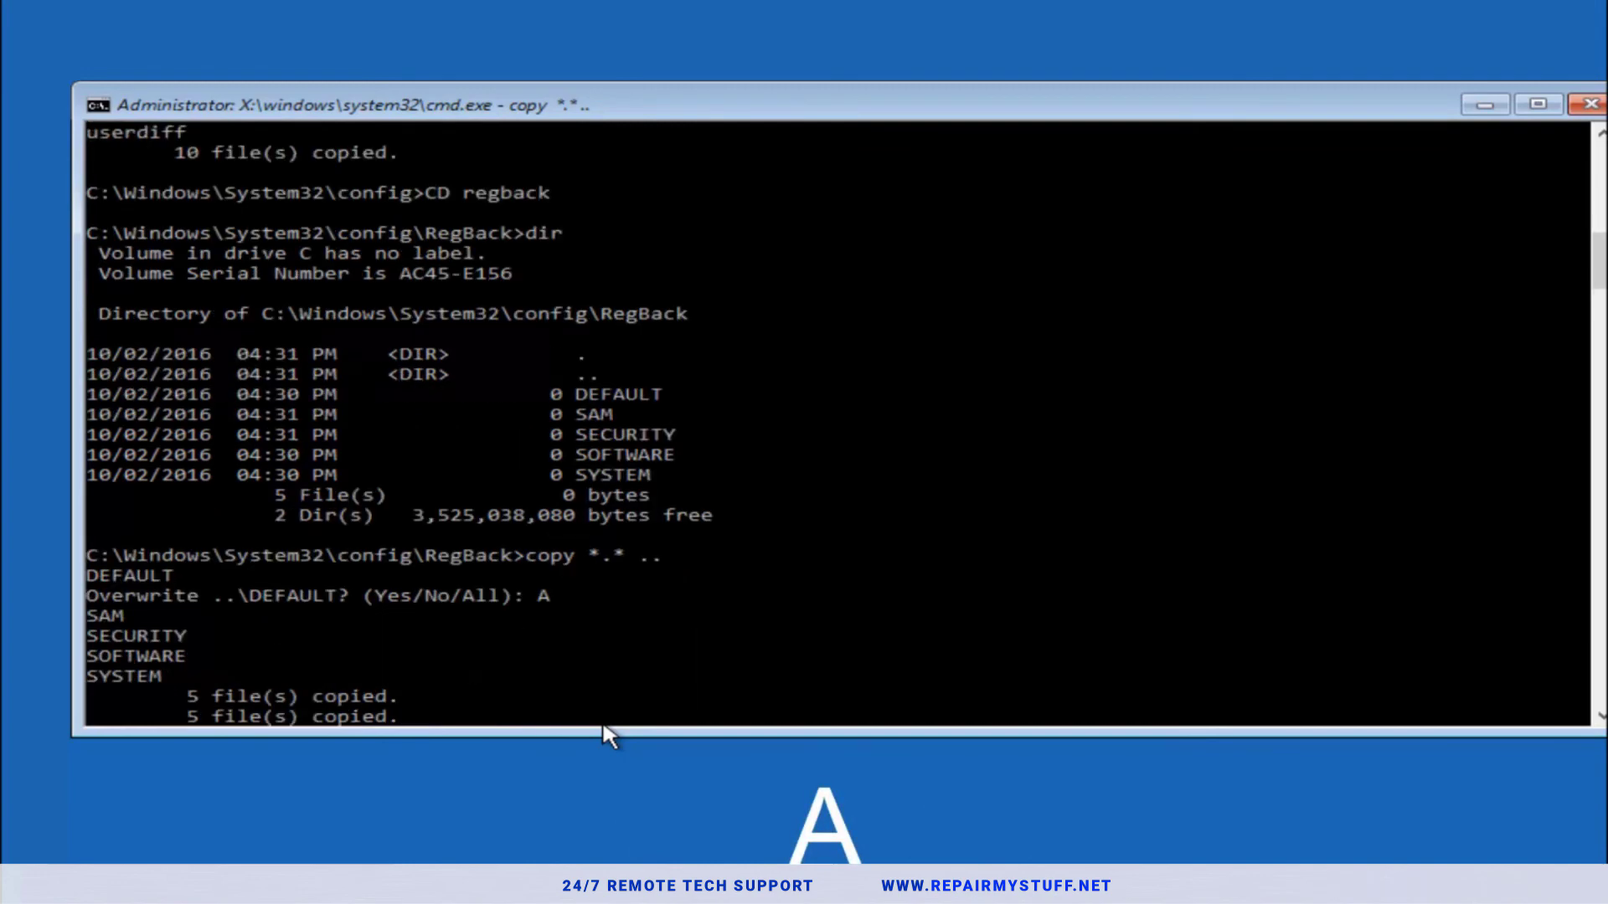